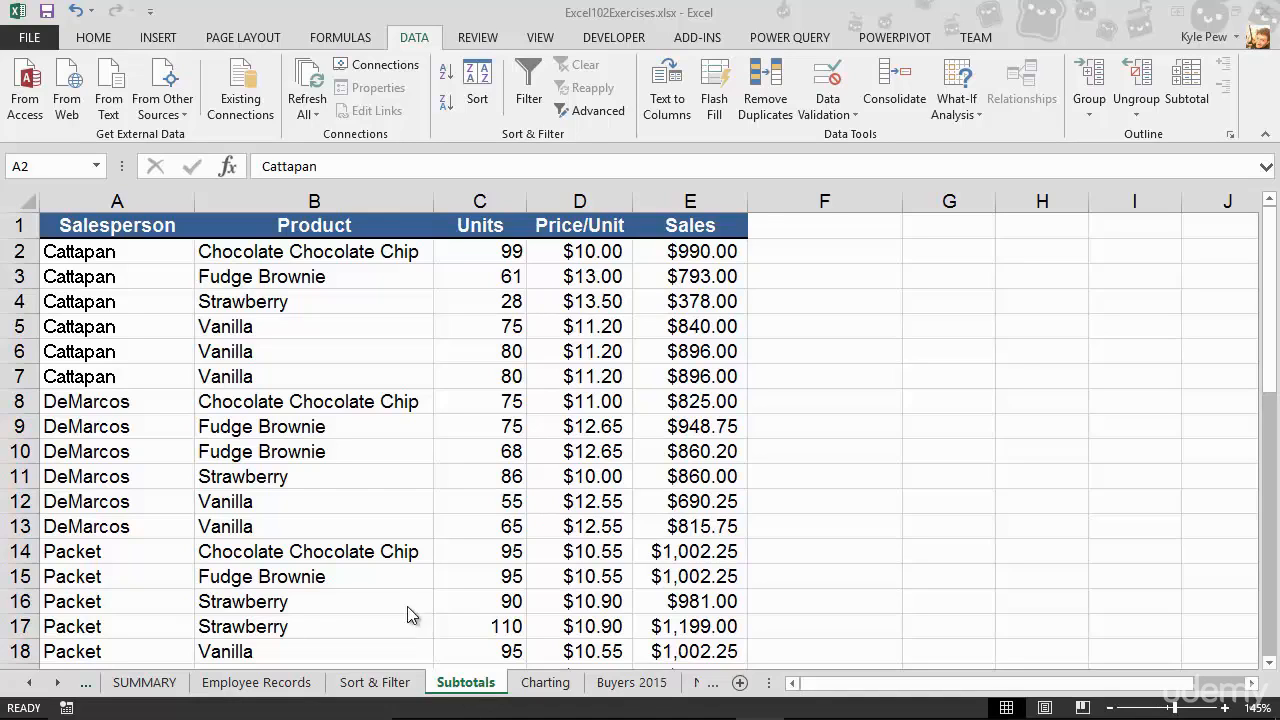
# - Sort the sales table by the Product column from A to Z
pyautogui.scroll(-11, 395, 590)
pyautogui.scroll(1, 395, 590)
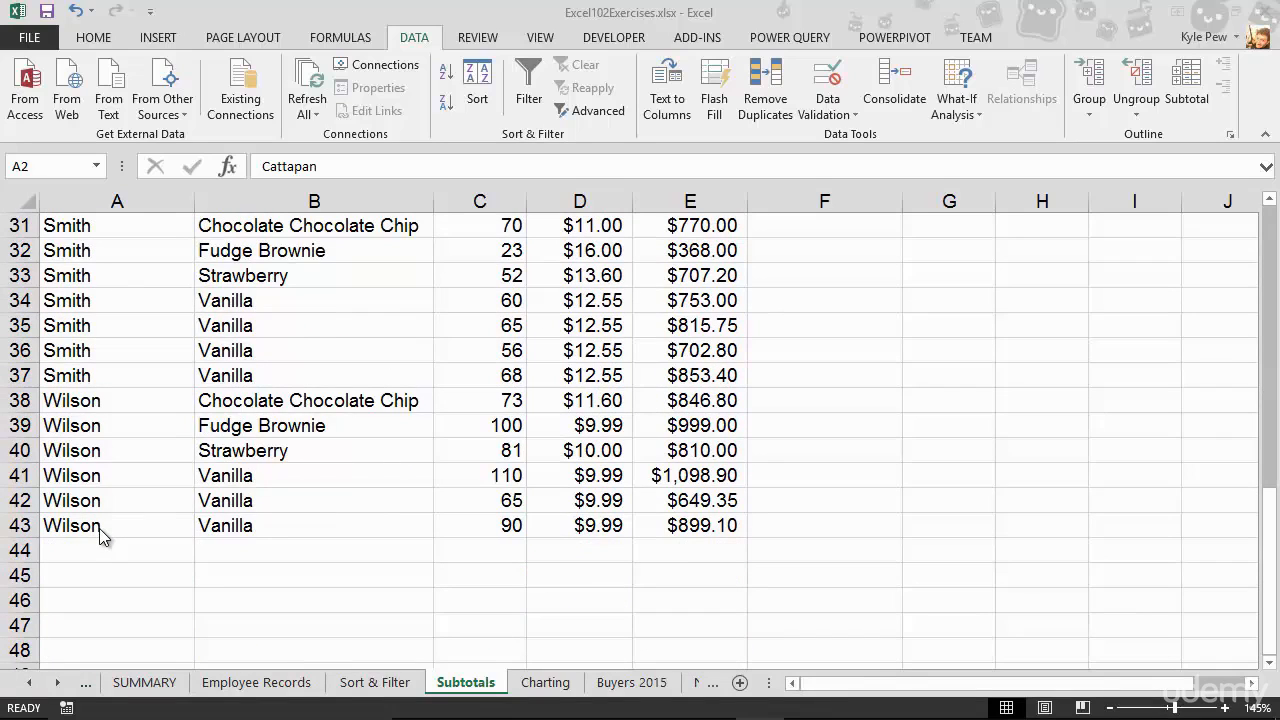
pyautogui.scroll(10, 99, 528)
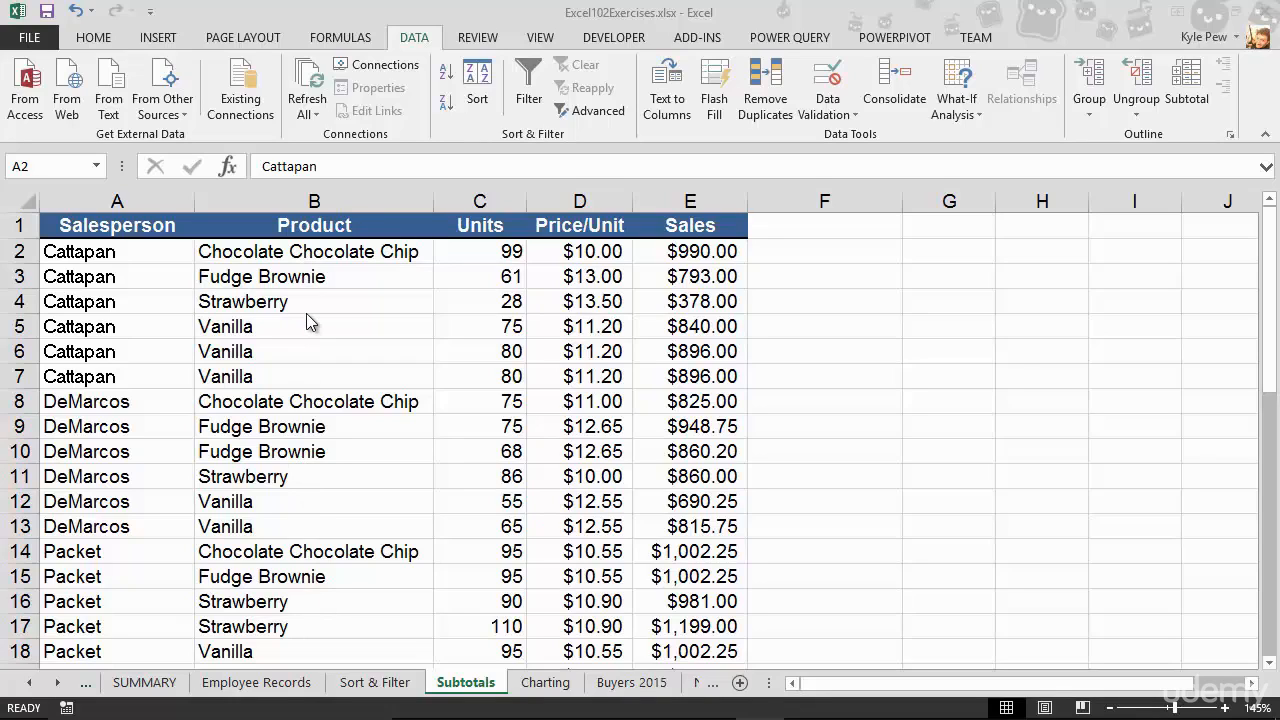
pyautogui.click(292, 400)
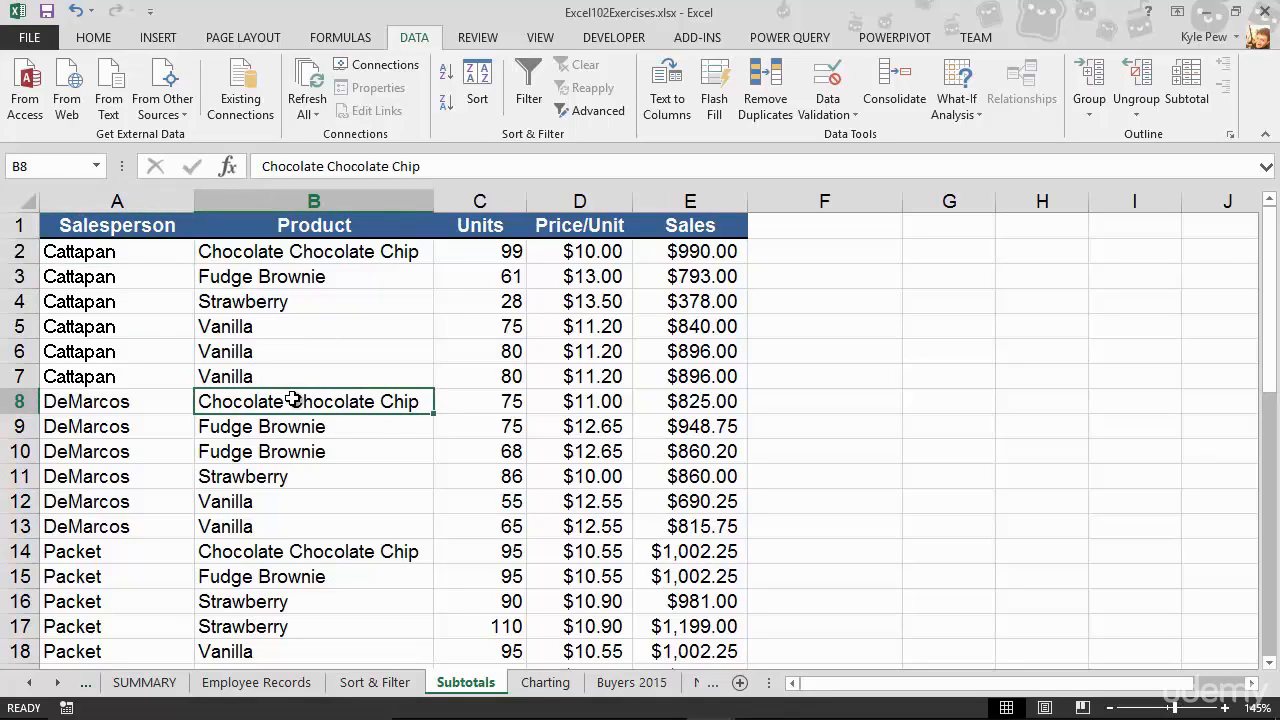
pyautogui.click(446, 78)
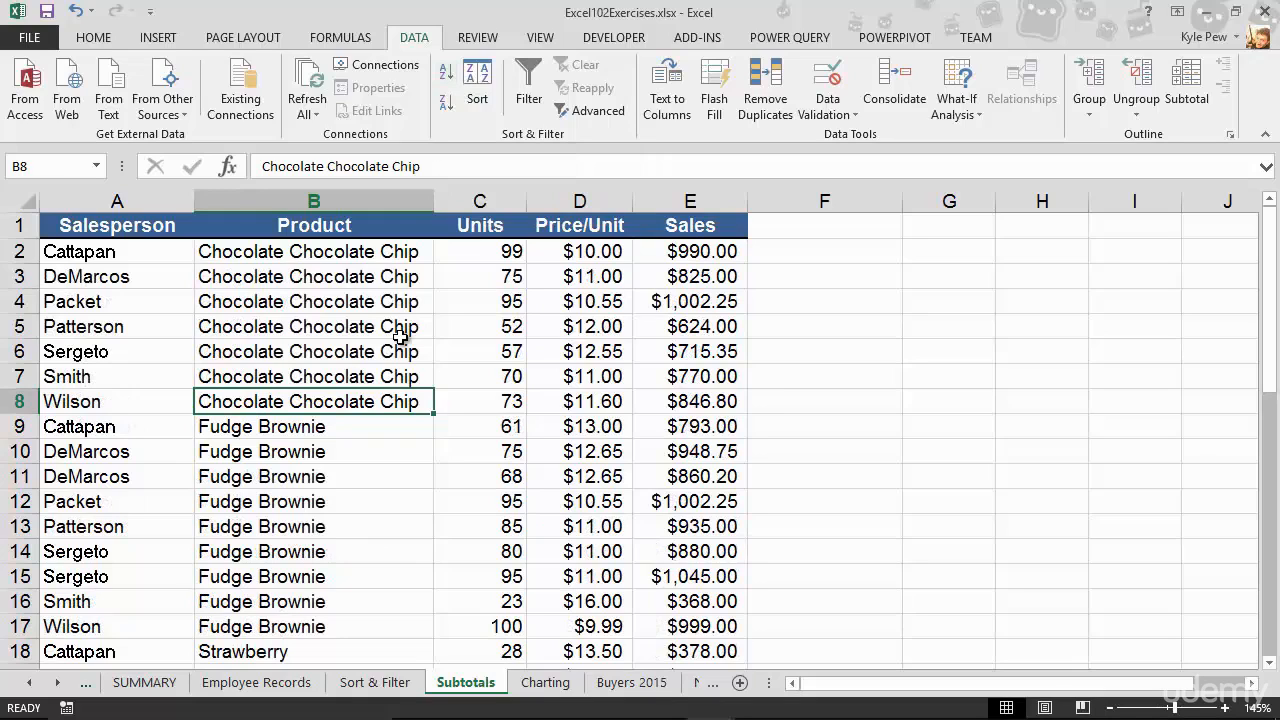
# - Examine how the sorted rows are grouped by product, from Chocolate Chocolate Chip down to Vanilla
pyautogui.moveTo(340, 256); pyautogui.dragTo(329, 400)
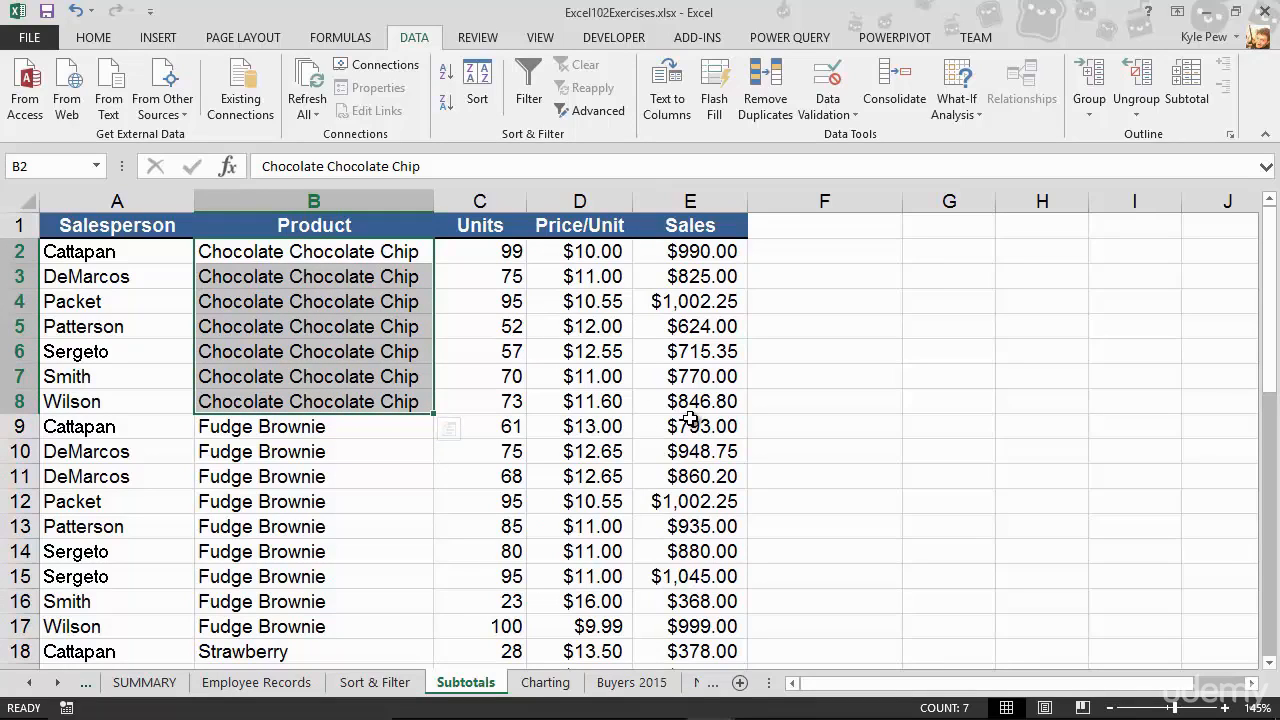
pyautogui.moveTo(328, 428); pyautogui.dragTo(314, 620)
pyautogui.scroll(-6, 300, 580)
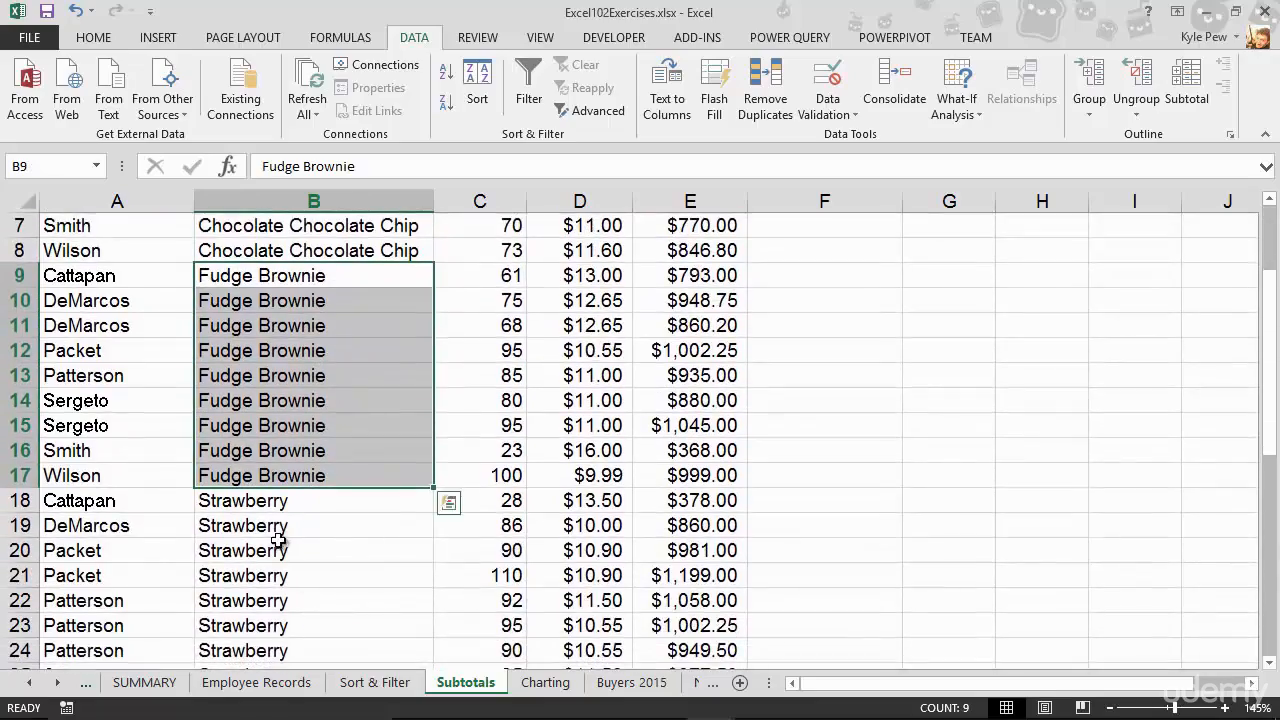
pyautogui.scroll(-4, 254, 475)
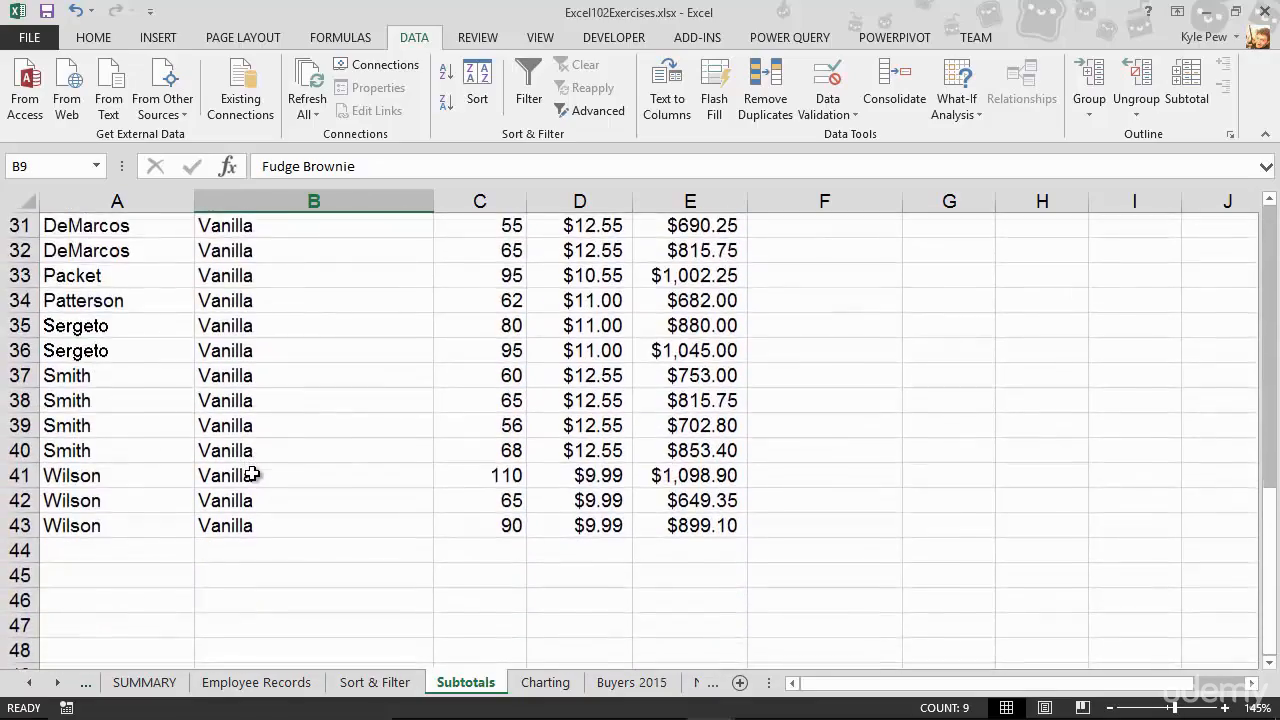
pyautogui.scroll(10, 252, 474)
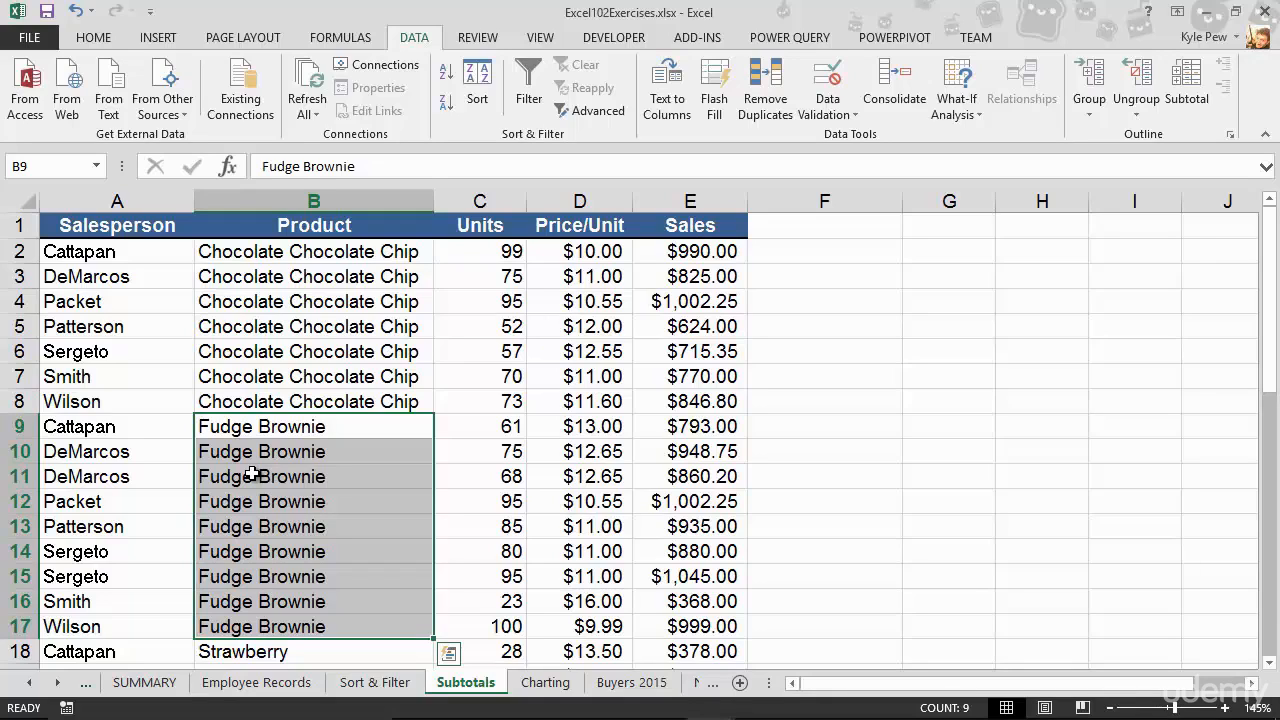
pyautogui.click(290, 393)
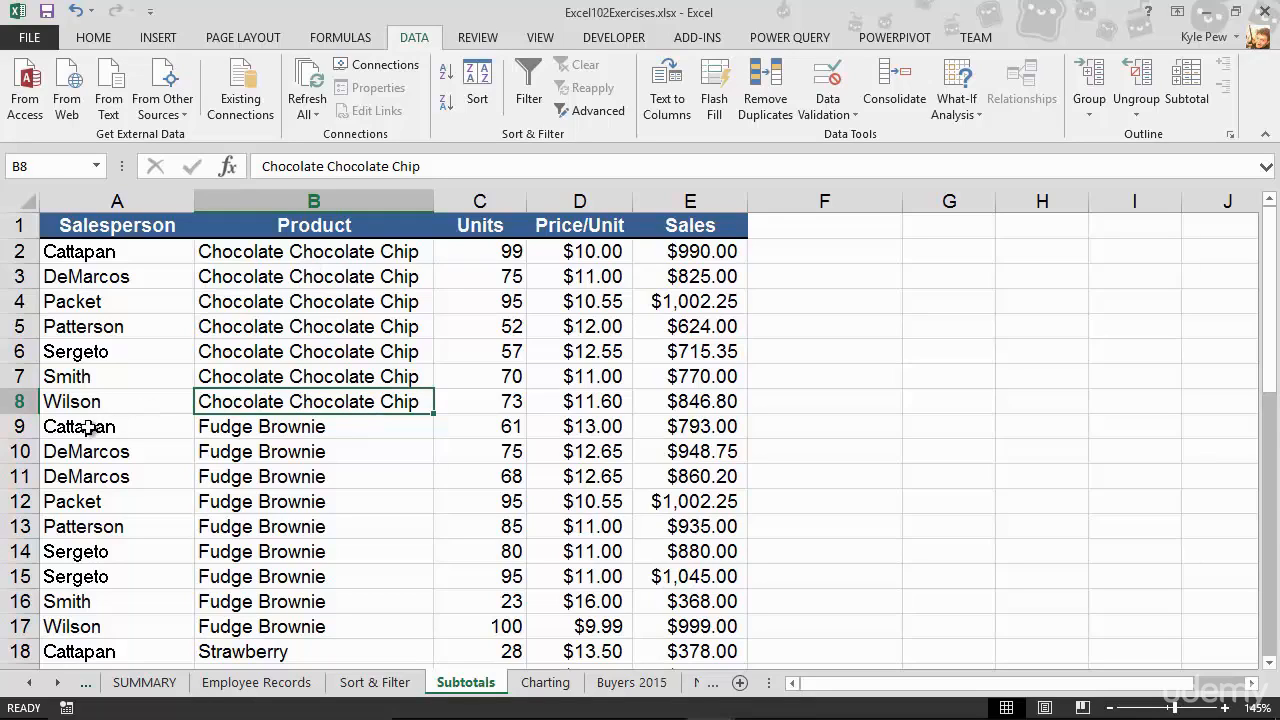
# - Insert a blank row below the Chocolate Chocolate Chip rows and sum E2:E8 in cell E9
pyautogui.click(21, 426)
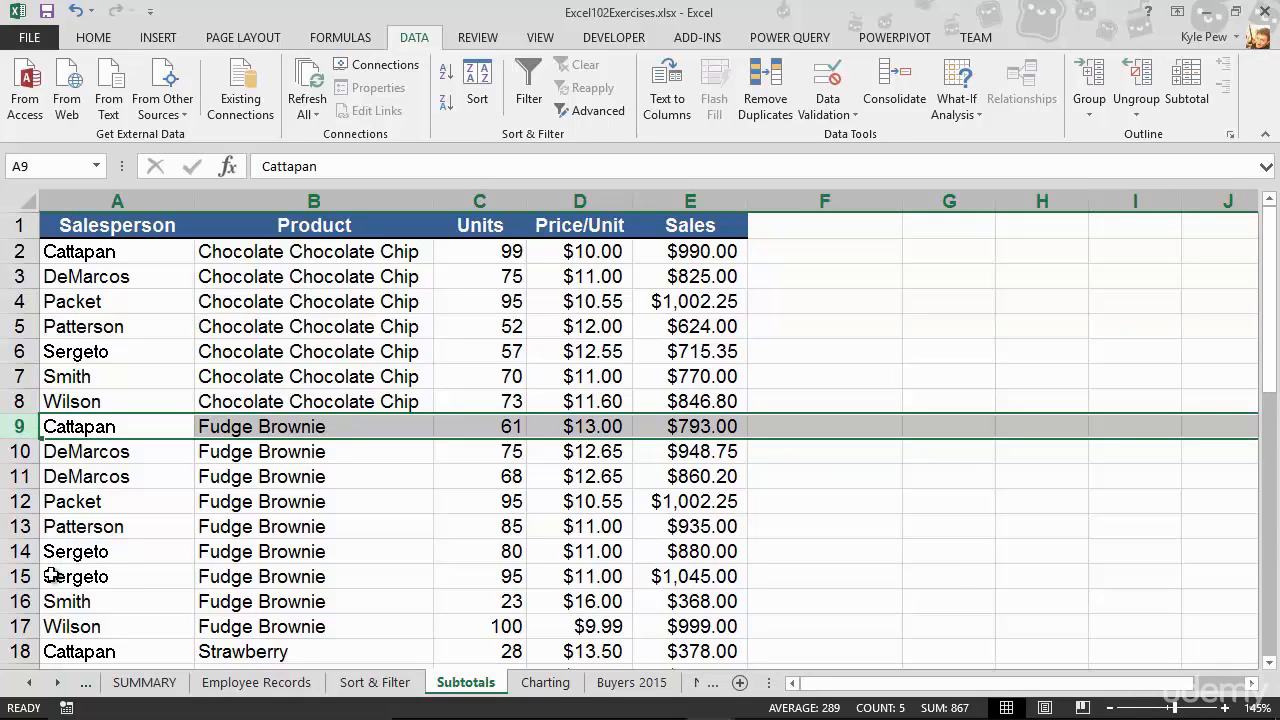
pyautogui.hotkey('ctrl', 'shift', '+')
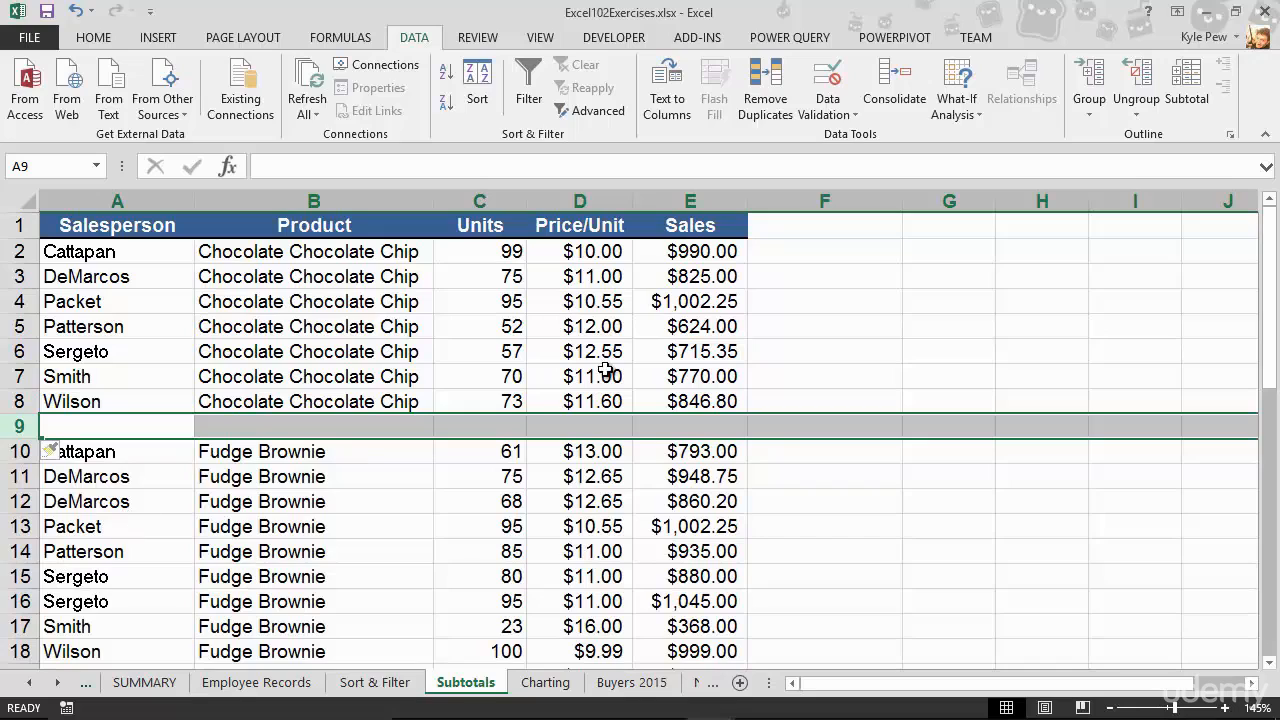
pyautogui.click(688, 424)
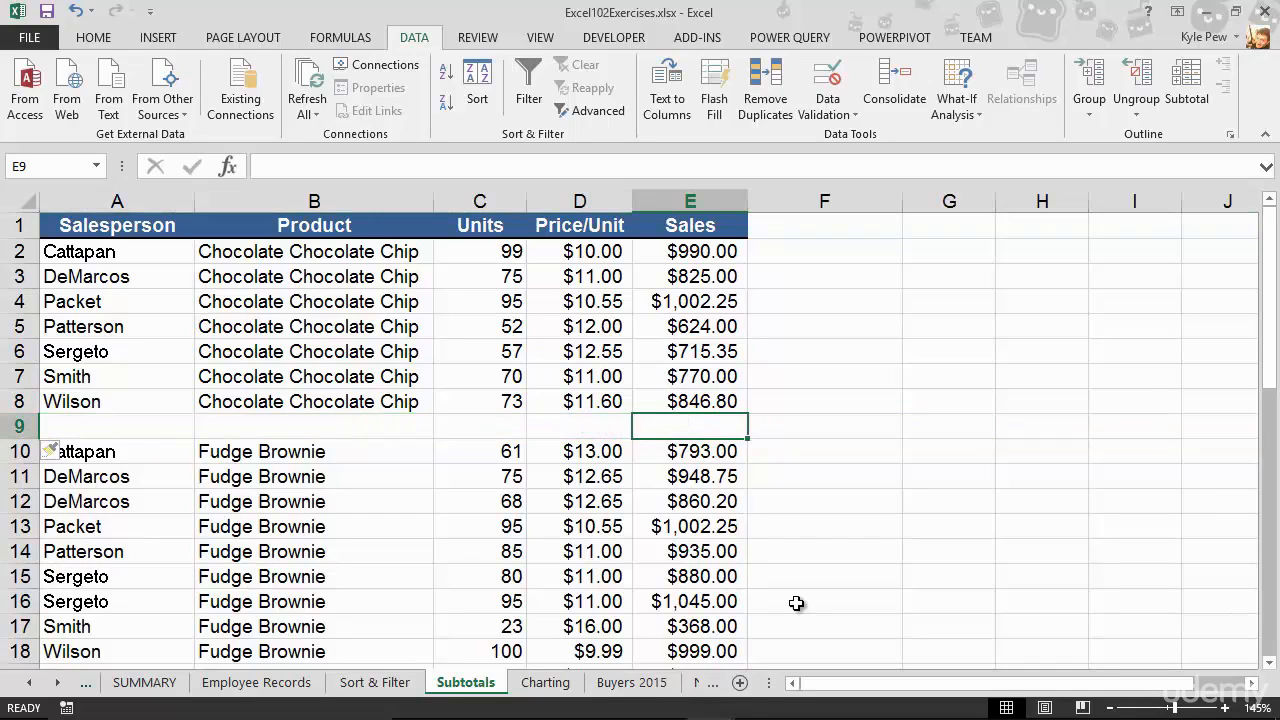
pyautogui.write('=sum(')
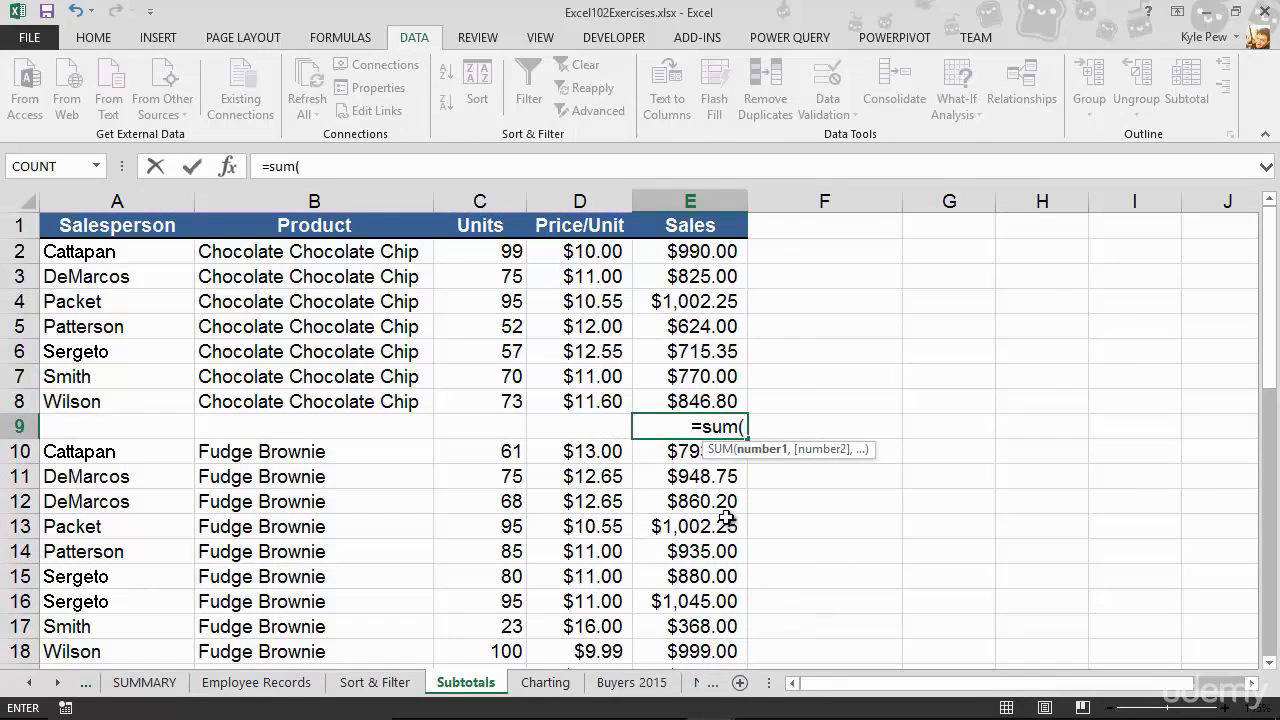
pyautogui.moveTo(720, 401); pyautogui.dragTo(720, 251)
pyautogui.press('Return')
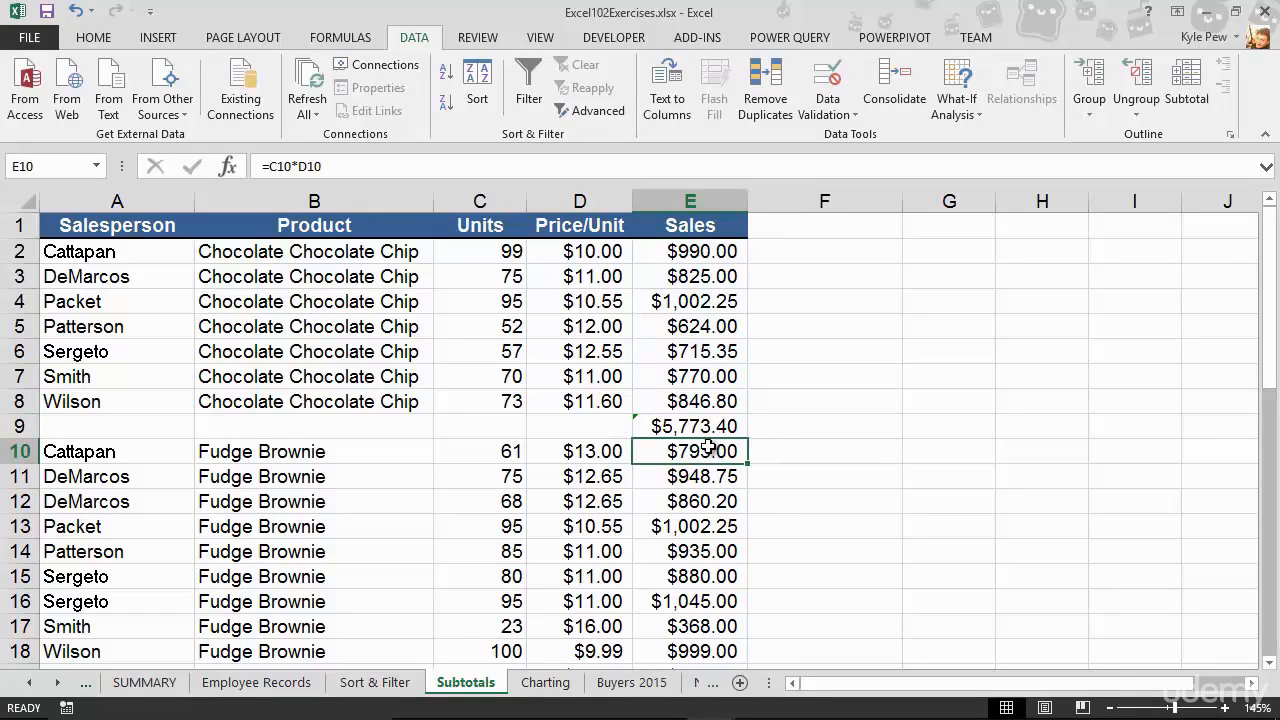
# - Insert a blank row below the Fudge Brownie rows and sum E10:E18 in cell E19
pyautogui.scroll(-2, 320, 402)
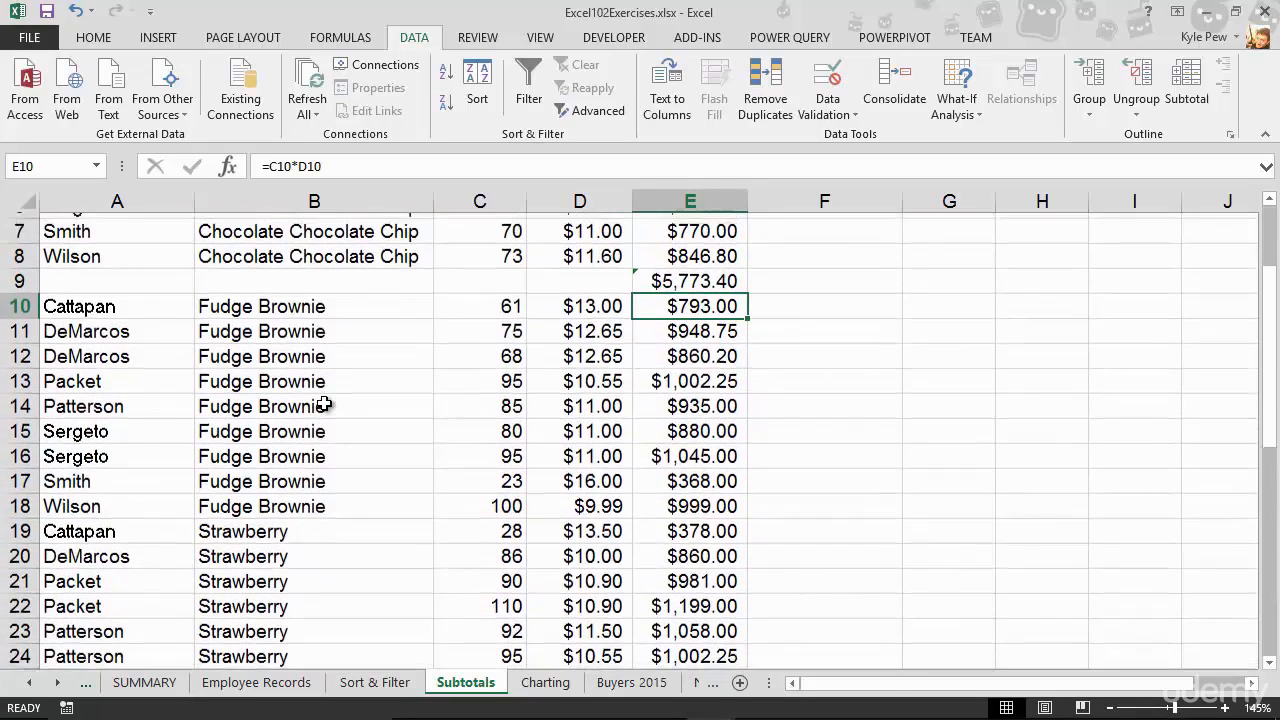
pyautogui.click(21, 525)
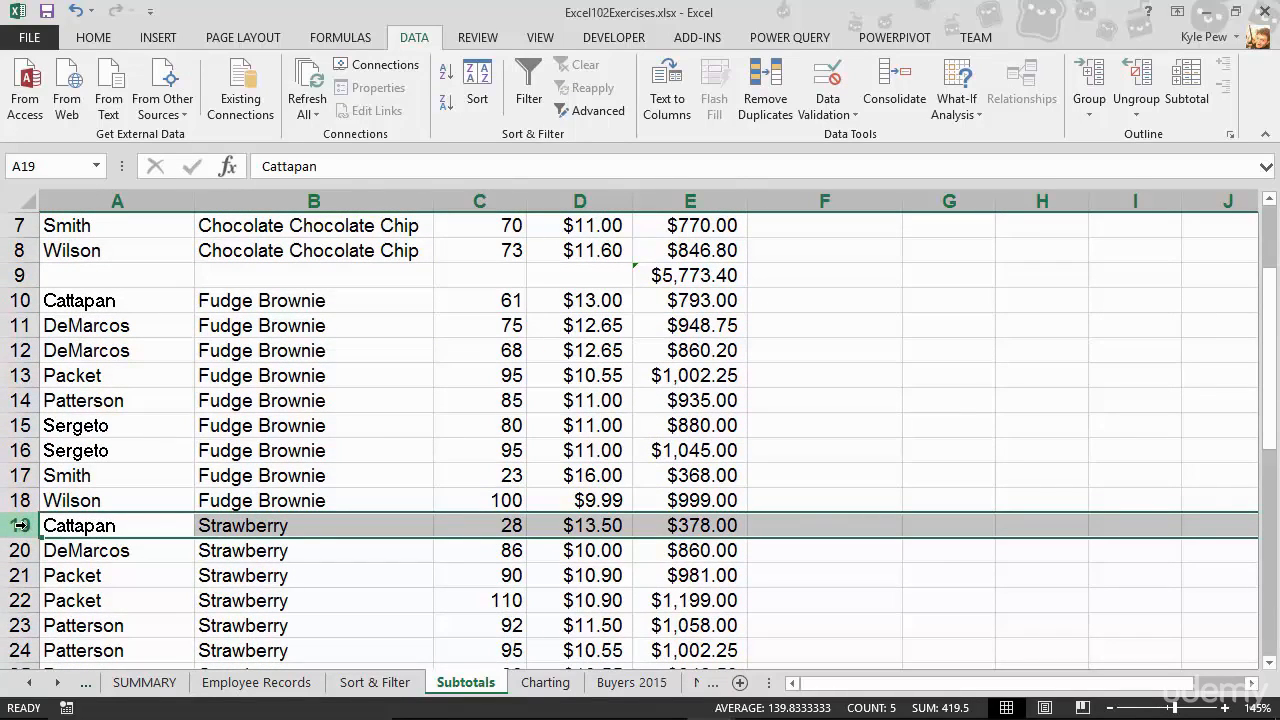
pyautogui.hotkey('ctrl', 'shift', '+')
pyautogui.click(643, 523)
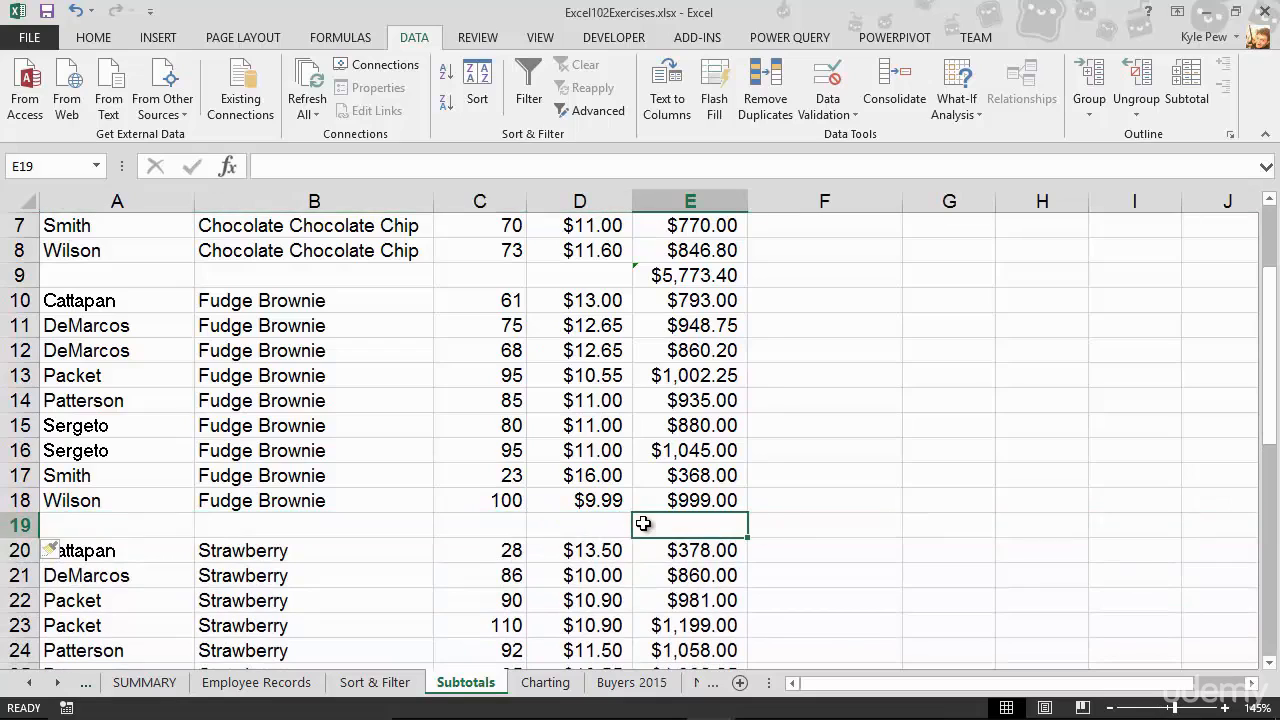
pyautogui.write('=sum(')
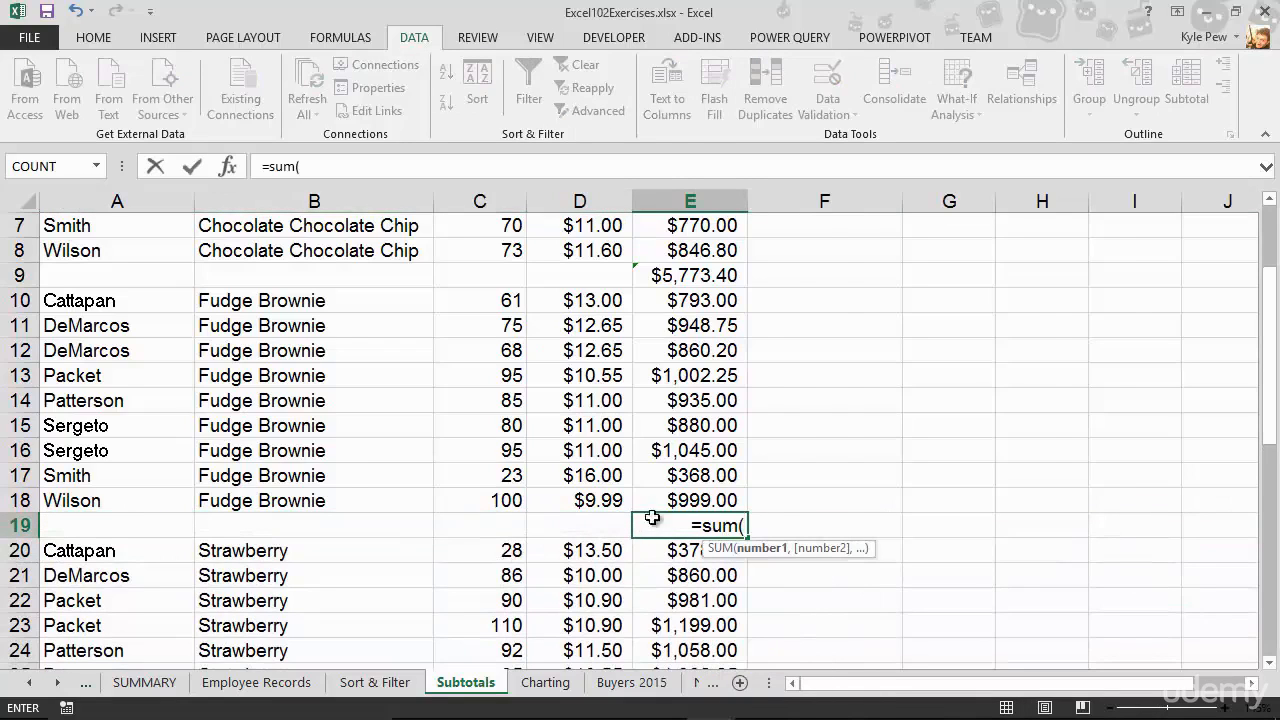
pyautogui.moveTo(670, 308); pyautogui.dragTo(660, 500)
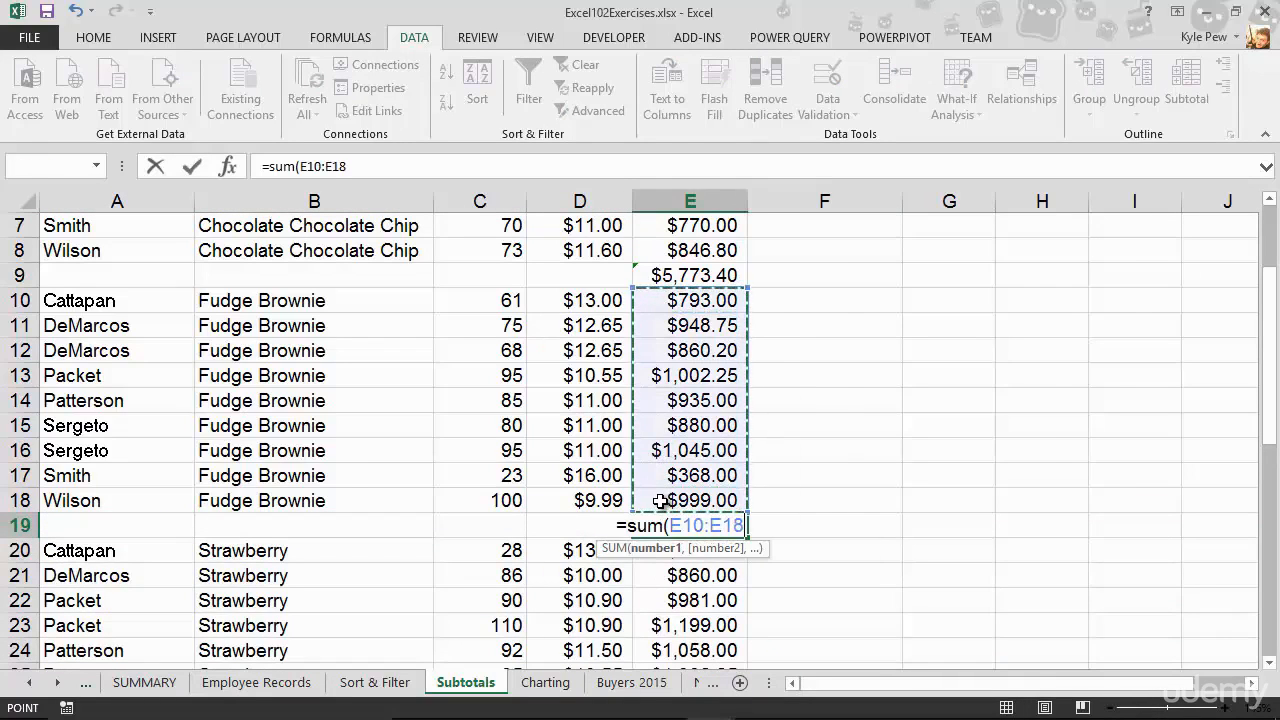
pyautogui.press('Return')
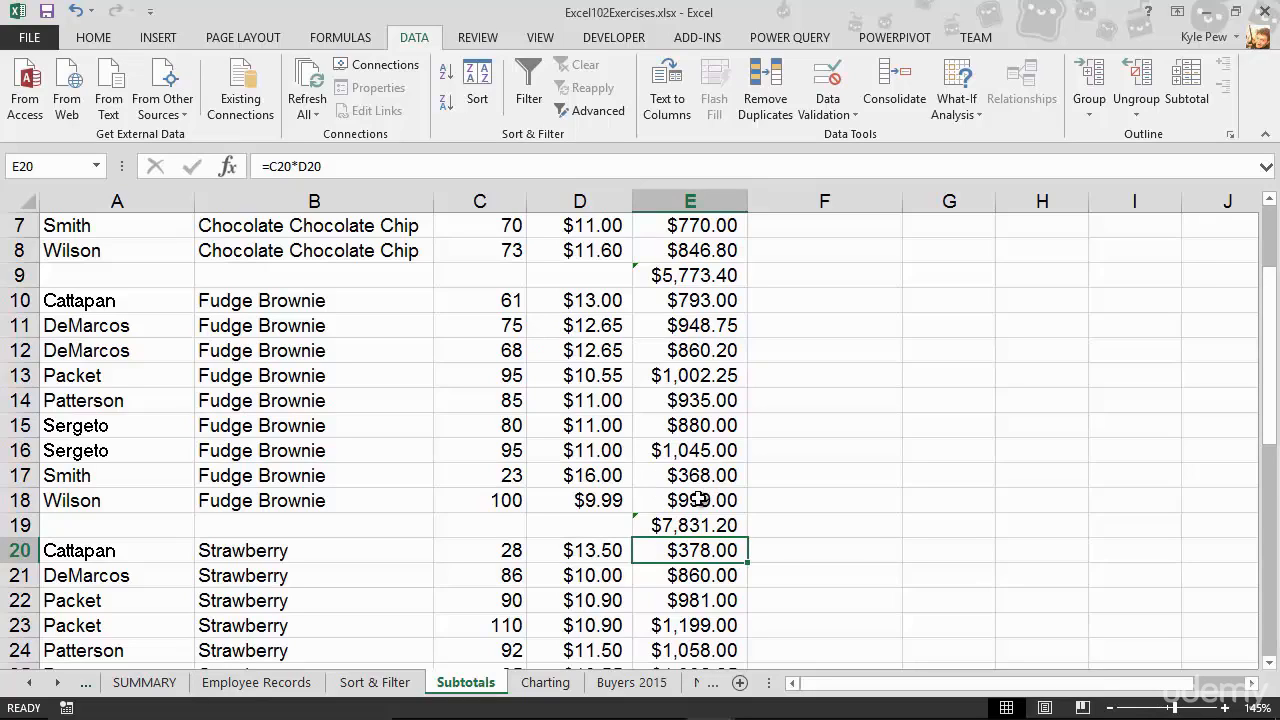
# - Undo the manually inserted total rows and their SUM formulas
pyautogui.hotkey('ctrl', 'z')
pyautogui.hotkey('ctrl', 'z')
pyautogui.hotkey('ctrl', 'z')
pyautogui.hotkey('ctrl', 'z')
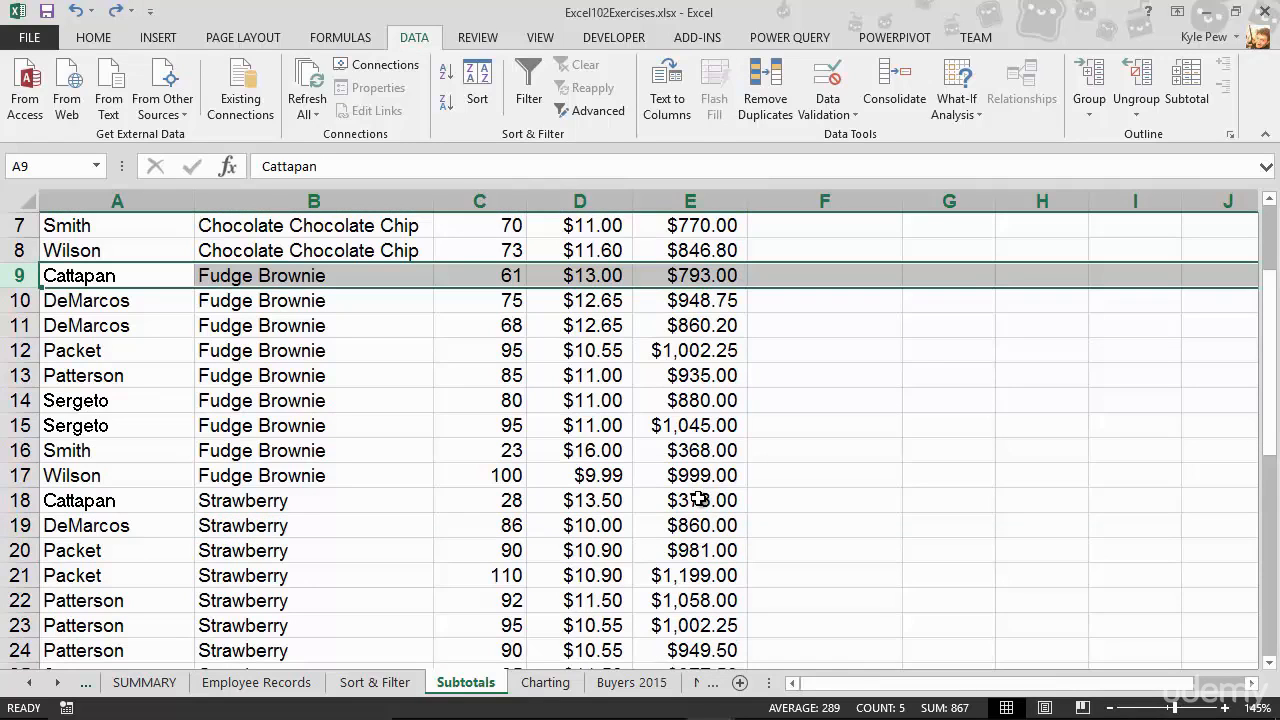
# - Add automatic subtotals to the table at each change in Product, using the Sum function on the Sales column
pyautogui.scroll(2, 551, 491)
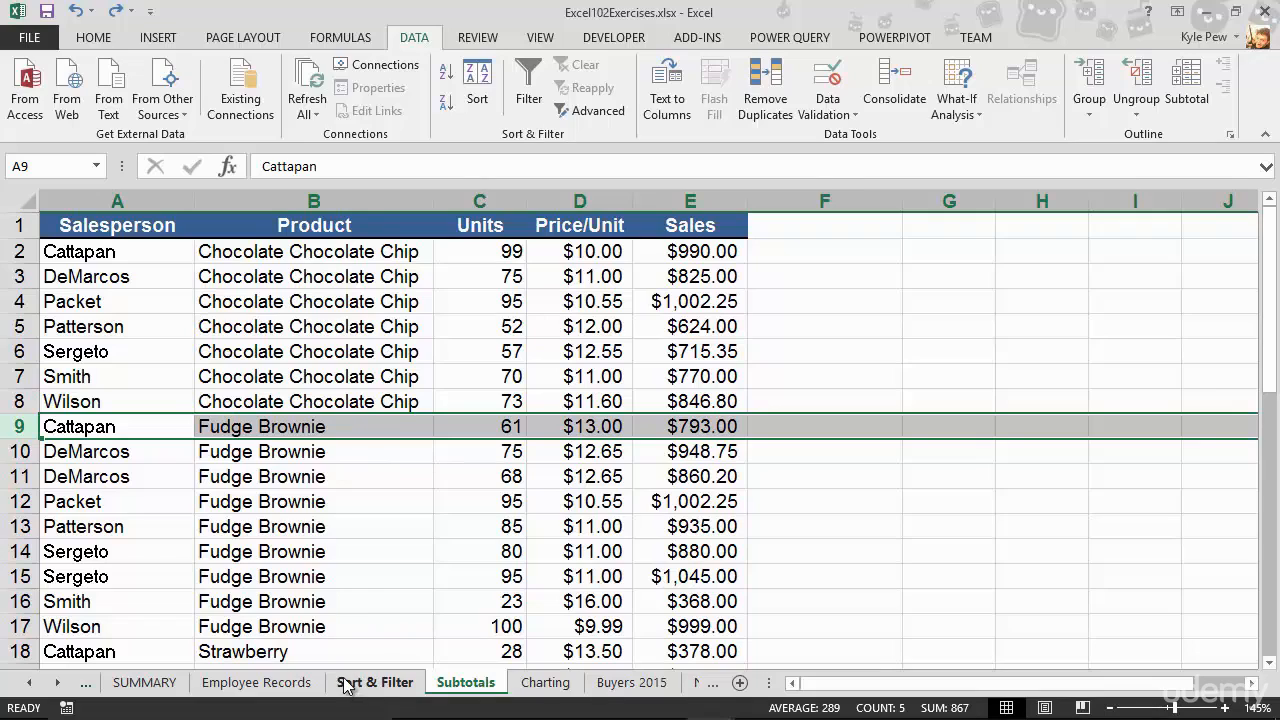
pyautogui.click(340, 386)
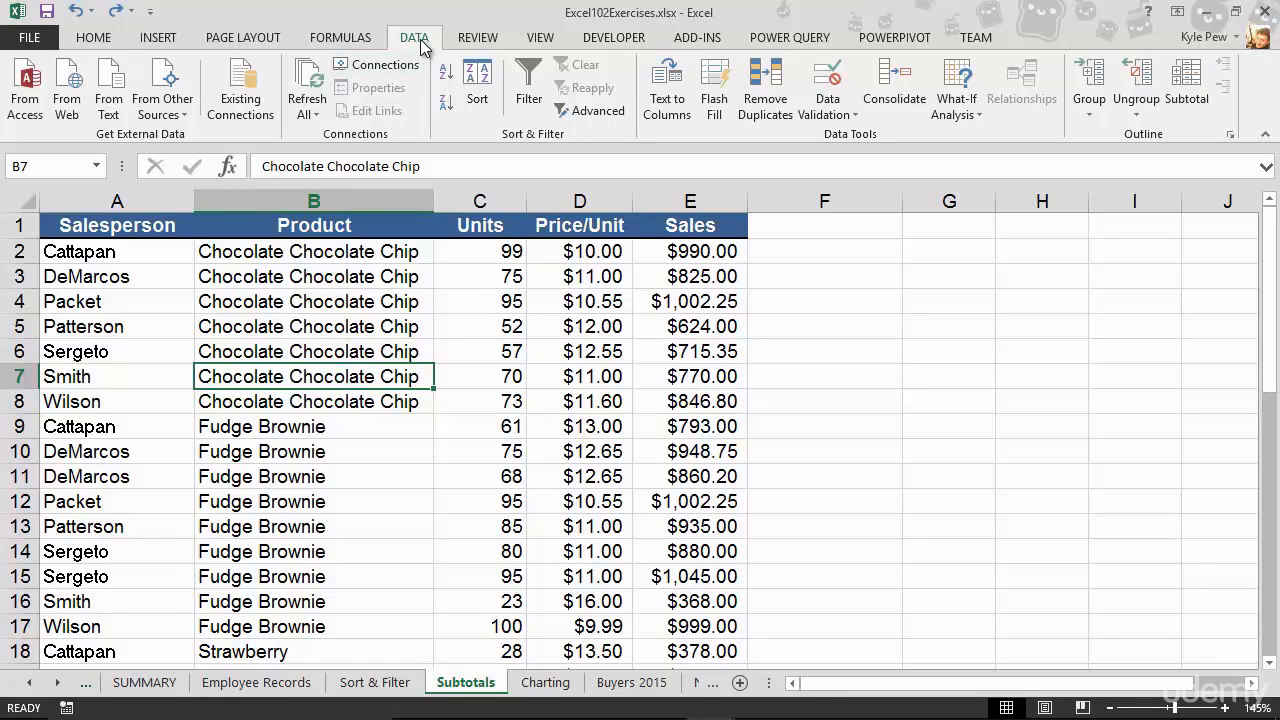
pyautogui.click(1187, 98)
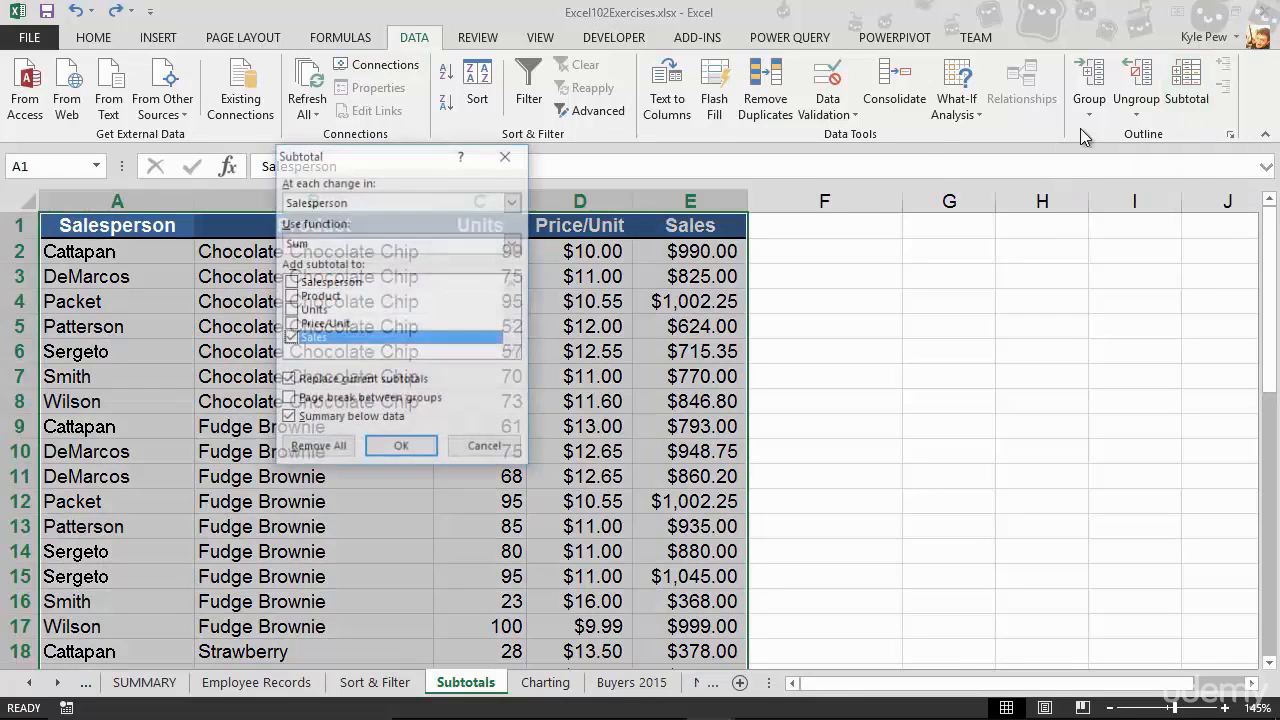
pyautogui.moveTo(380, 168); pyautogui.dragTo(320, 170)
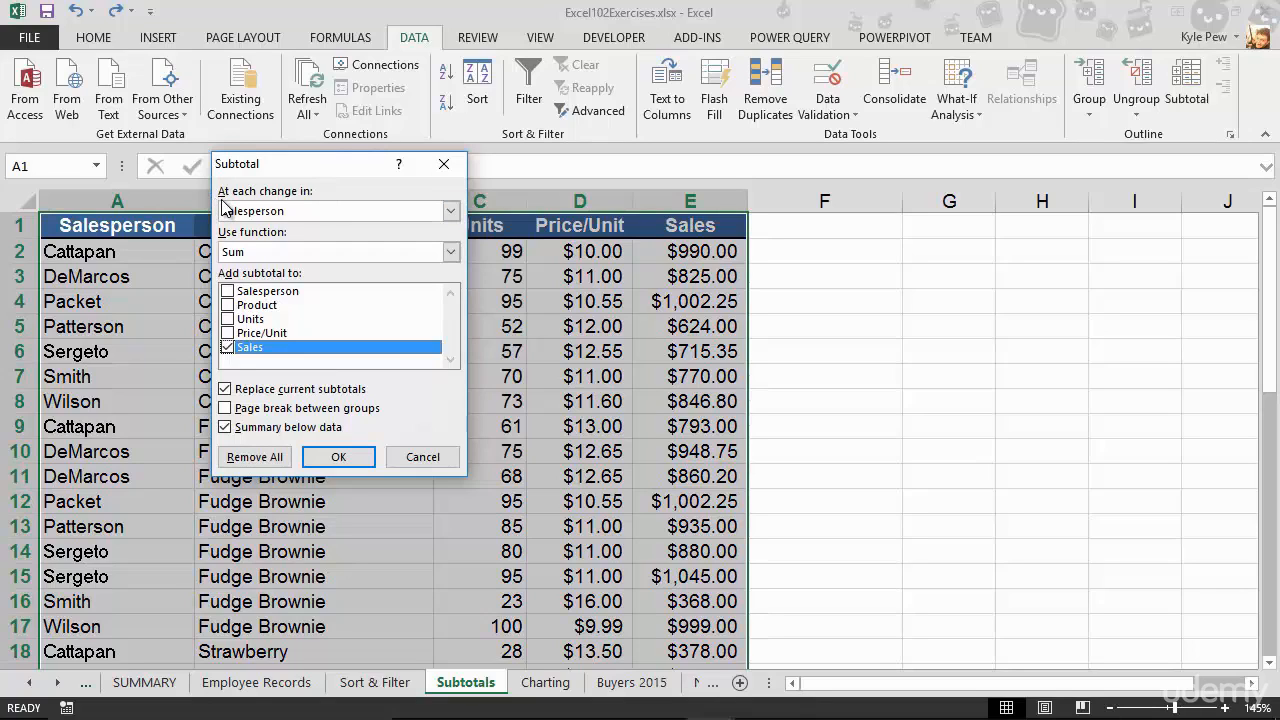
pyautogui.click(312, 212)
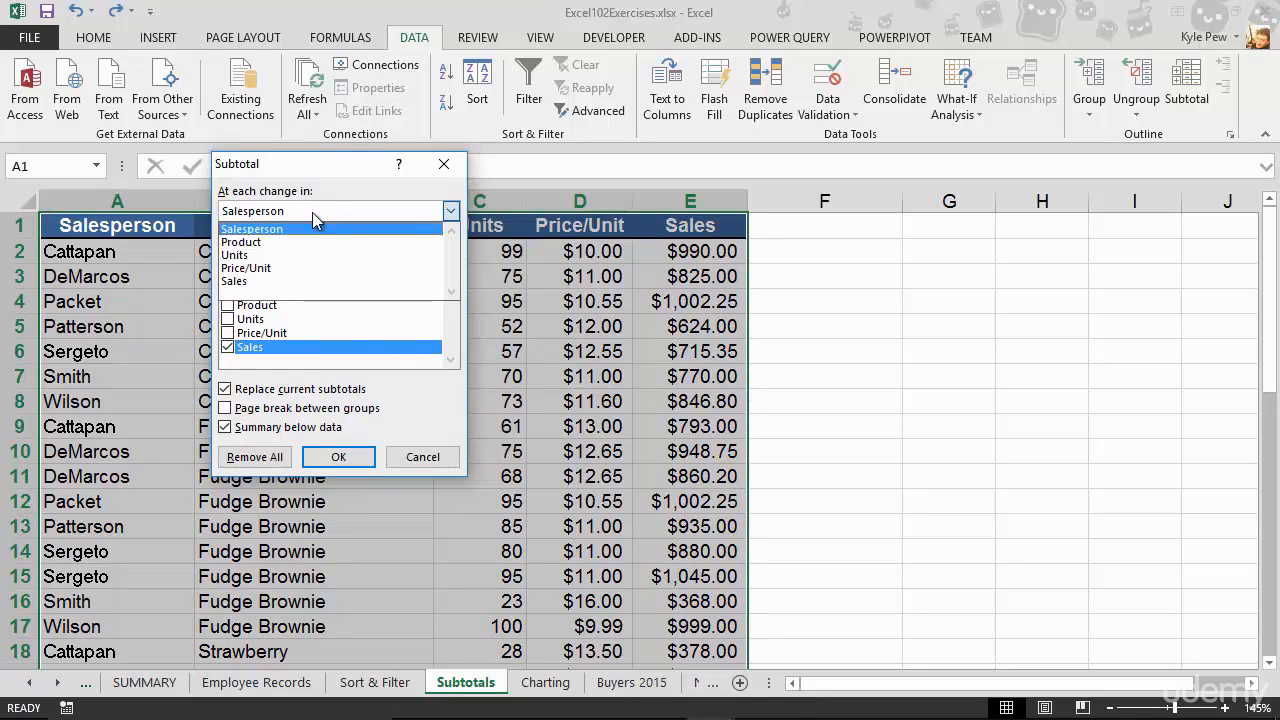
pyautogui.click(262, 242)
pyautogui.moveTo(266, 172); pyautogui.dragTo(493, 169)
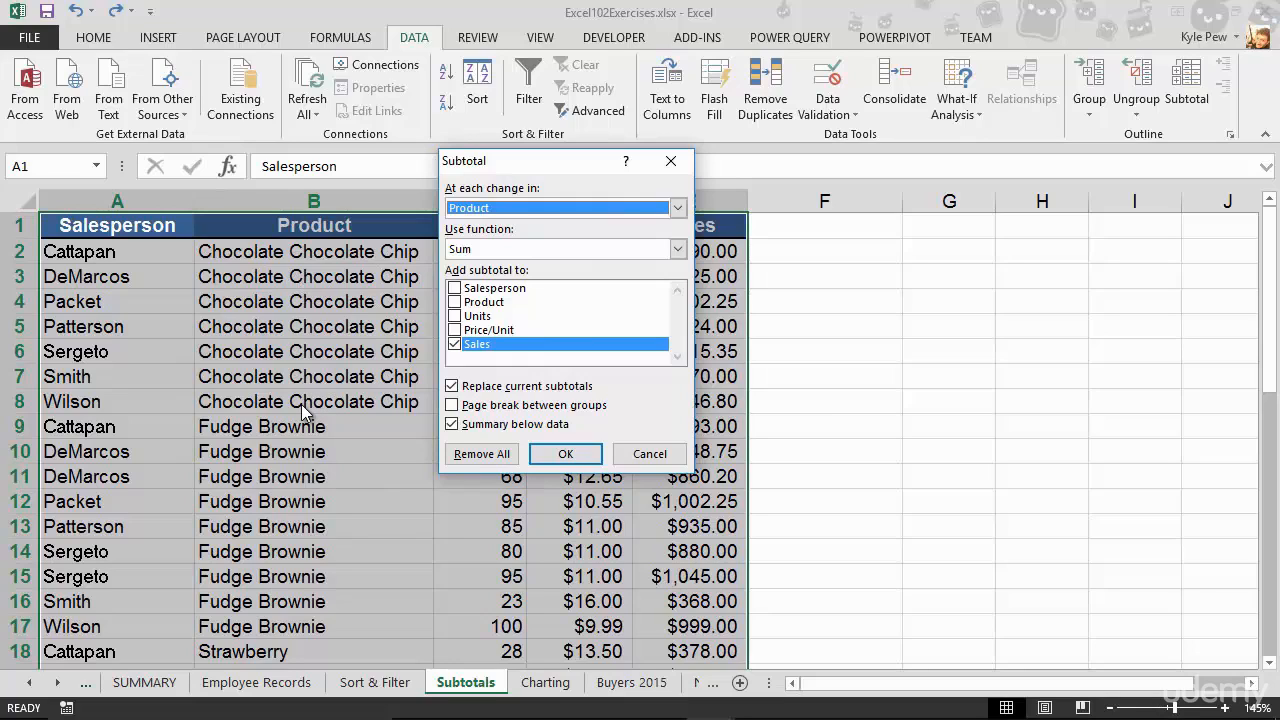
pyautogui.click(487, 256)
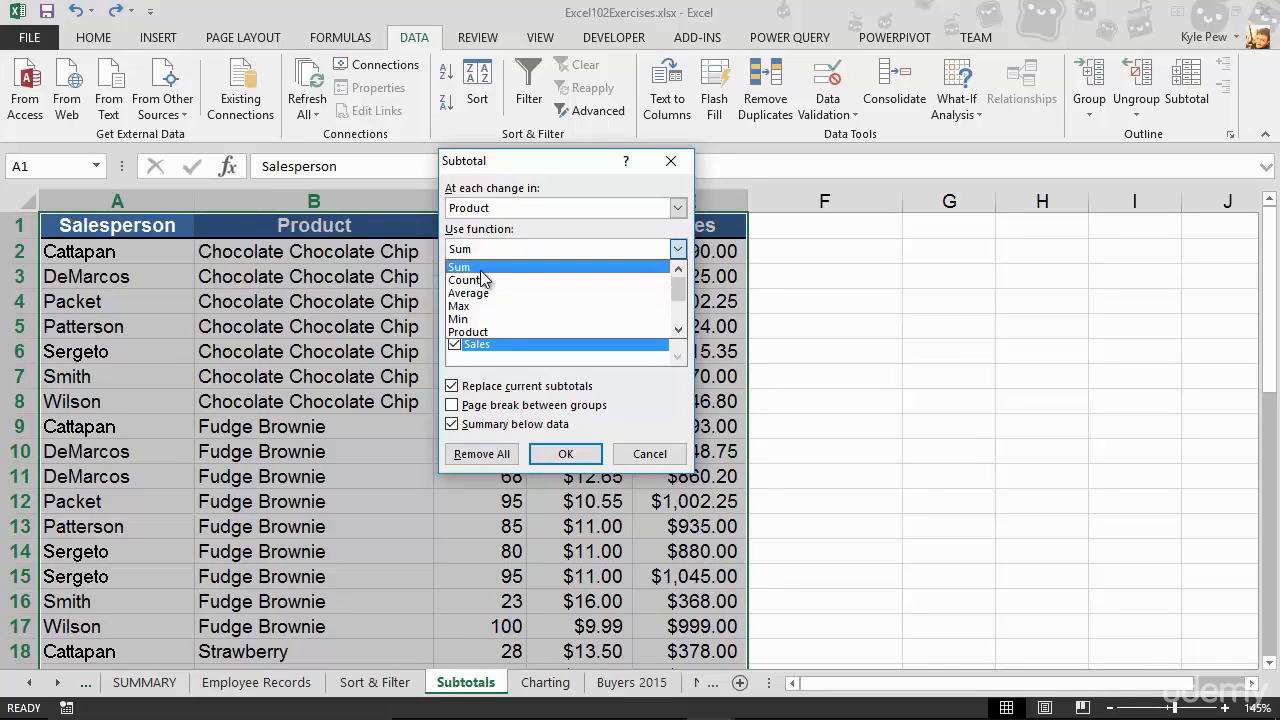
pyautogui.click(476, 267)
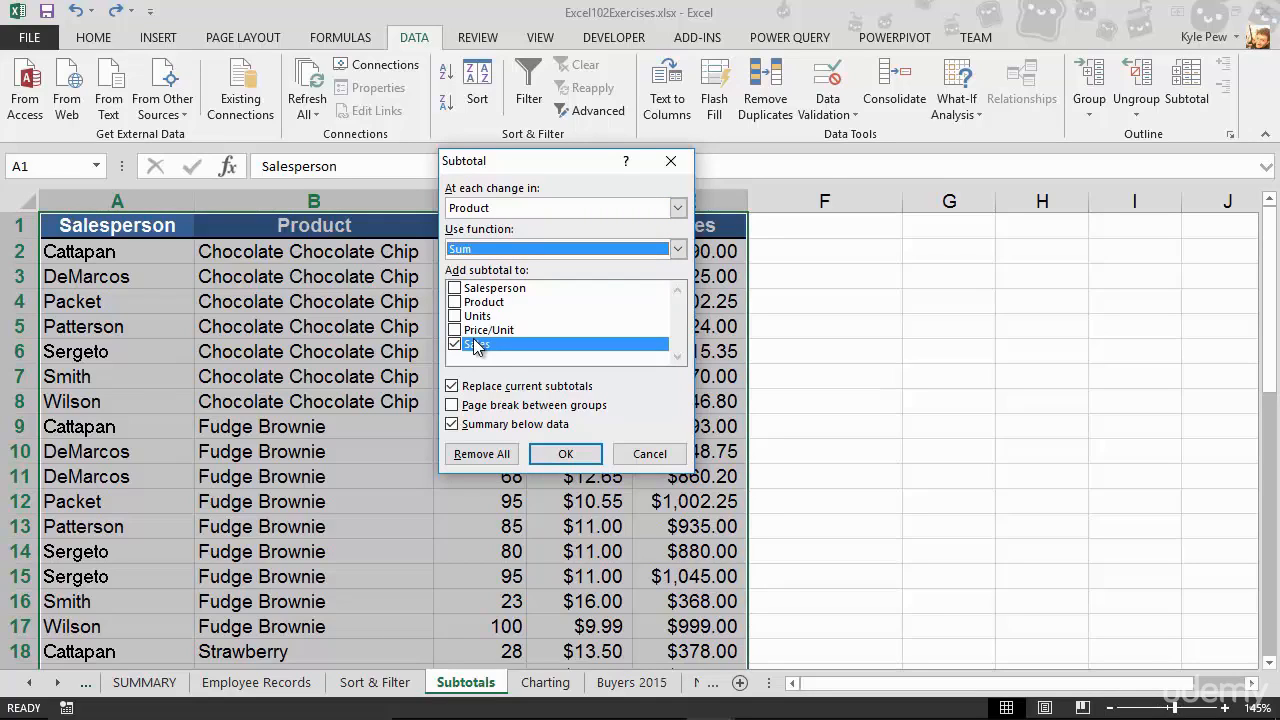
pyautogui.click(565, 453)
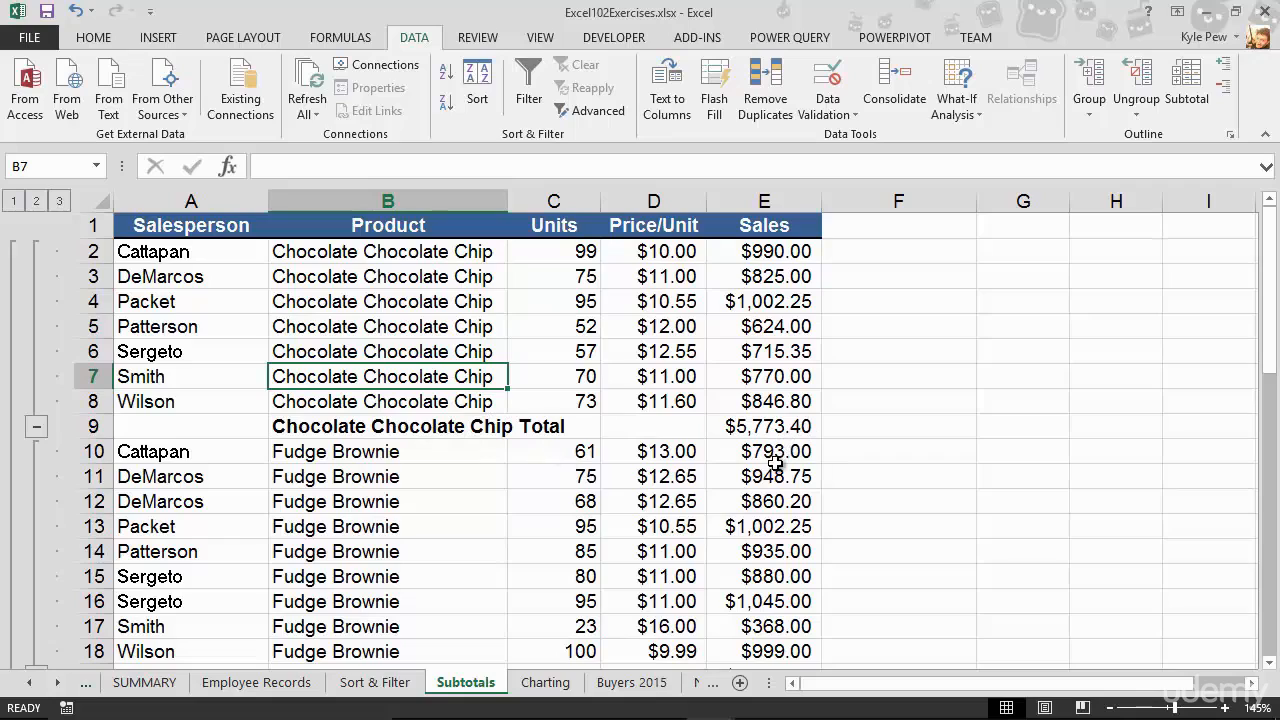
# - Review the subtotaled list down to the grand total and collapse the outline to level 2, showing only the total rows
pyautogui.scroll(-4, 775, 462)
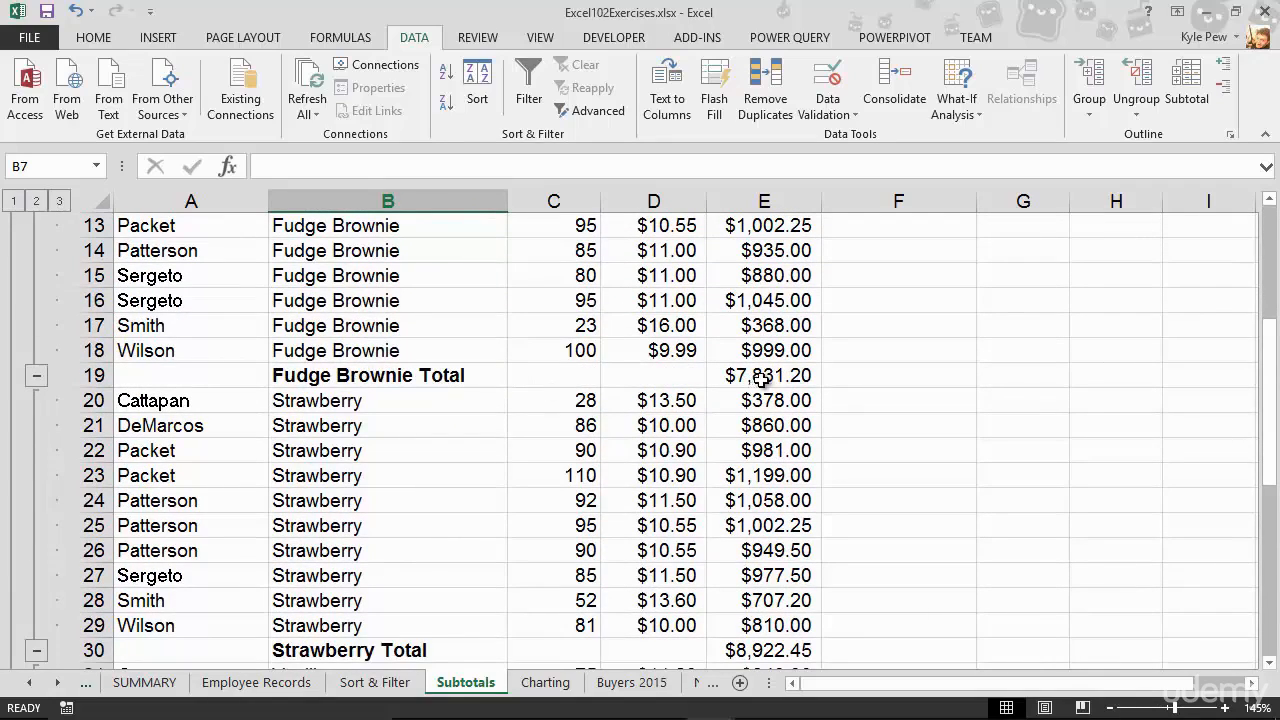
pyautogui.scroll(-1, 665, 465)
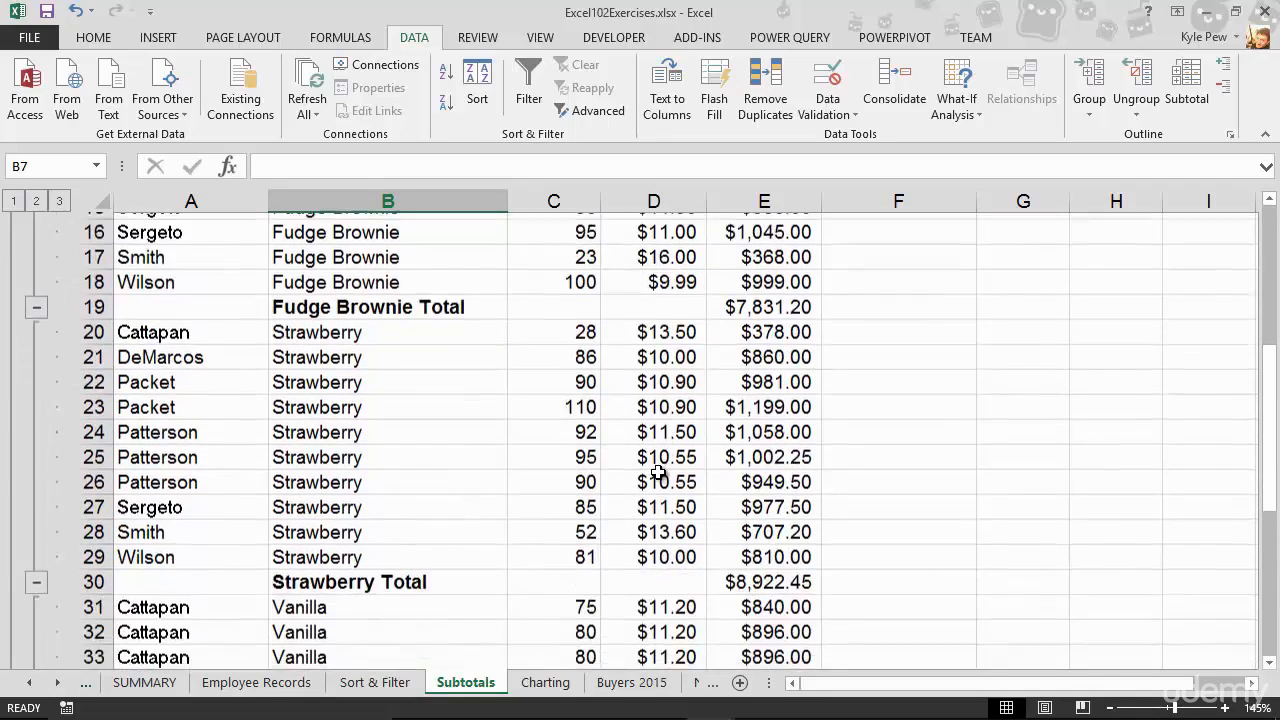
pyautogui.scroll(-7, 657, 472)
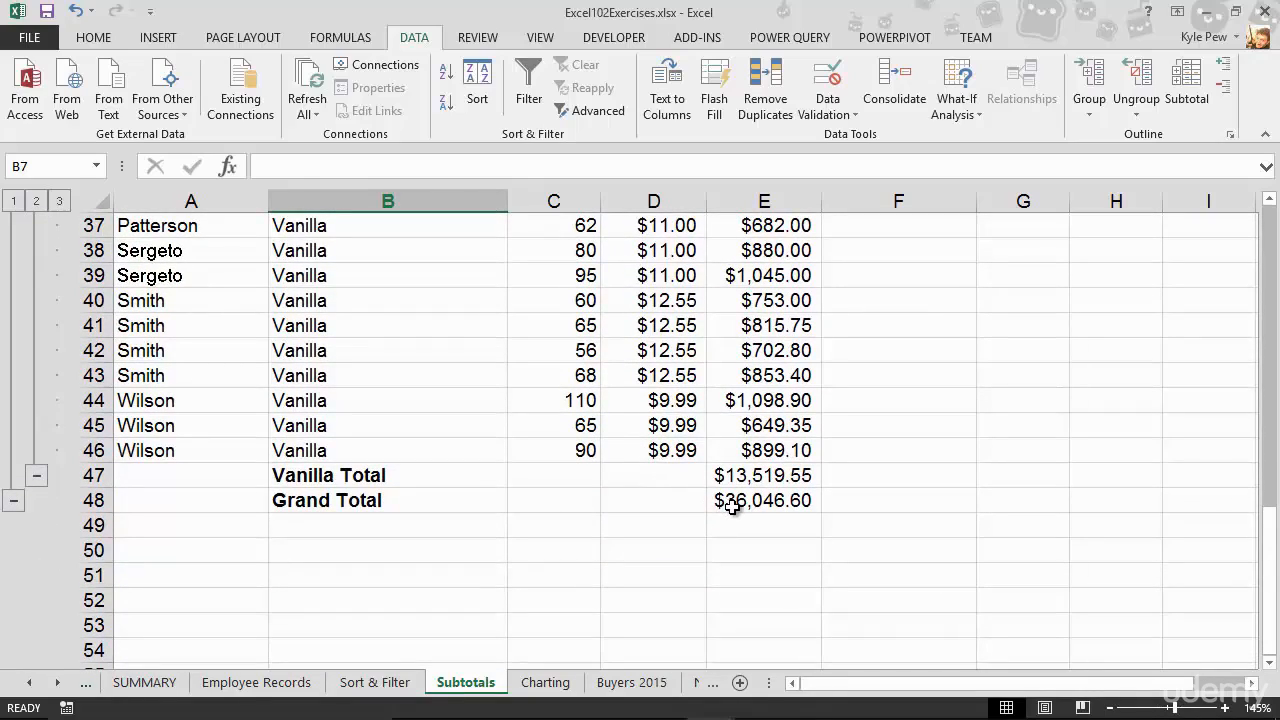
pyautogui.scroll(12, 732, 507)
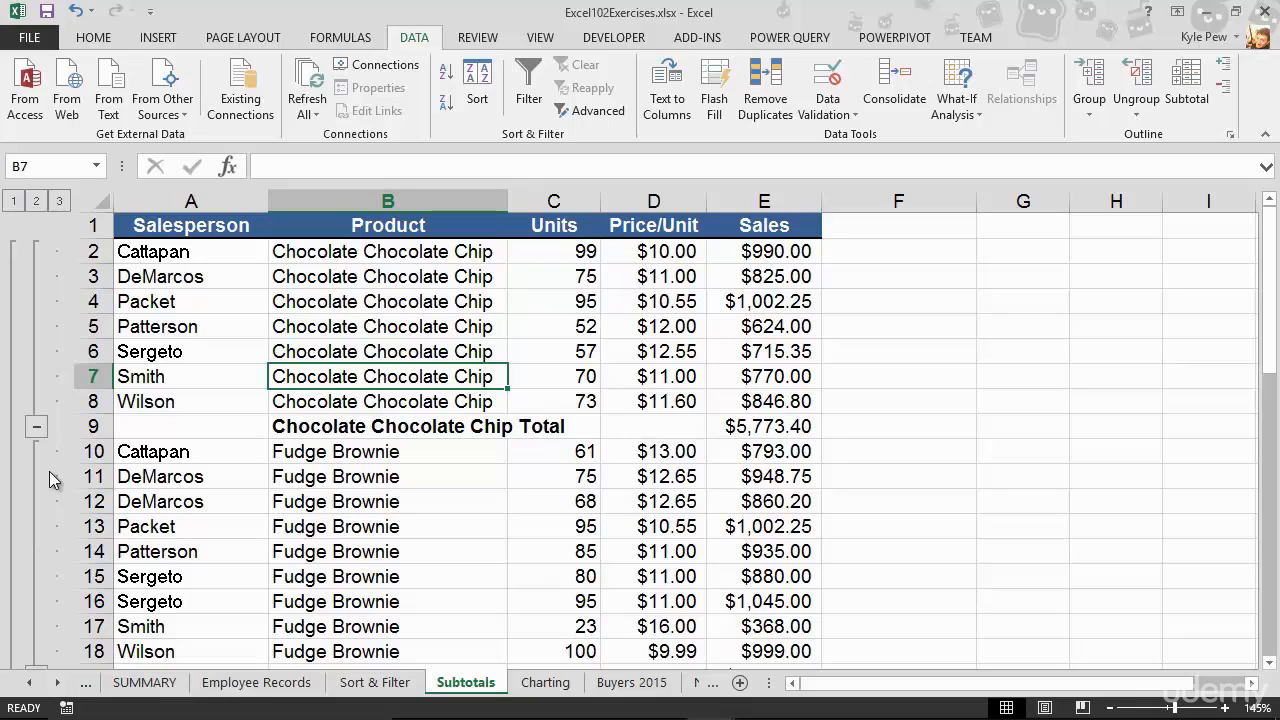
pyautogui.click(43, 205)
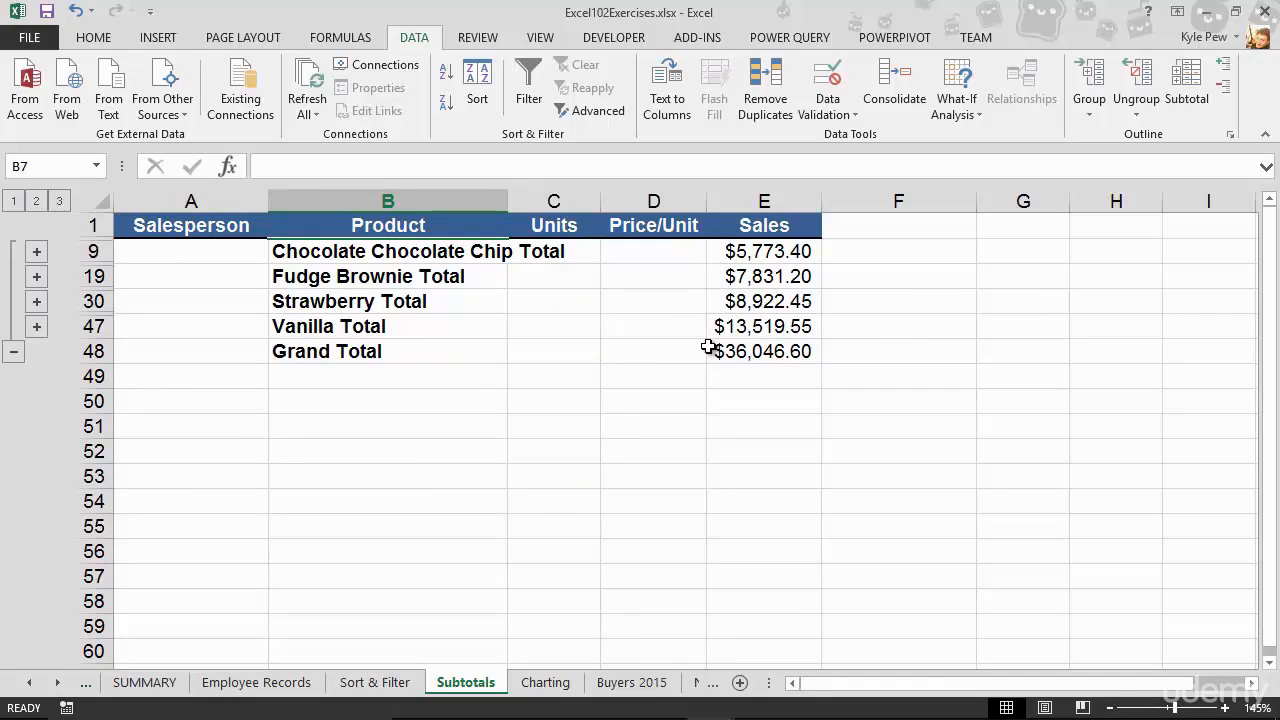
# - Cycle the subtotal outline through levels 1 and 2, ending at level 3 with all detail rows shown
pyautogui.click(14, 203)
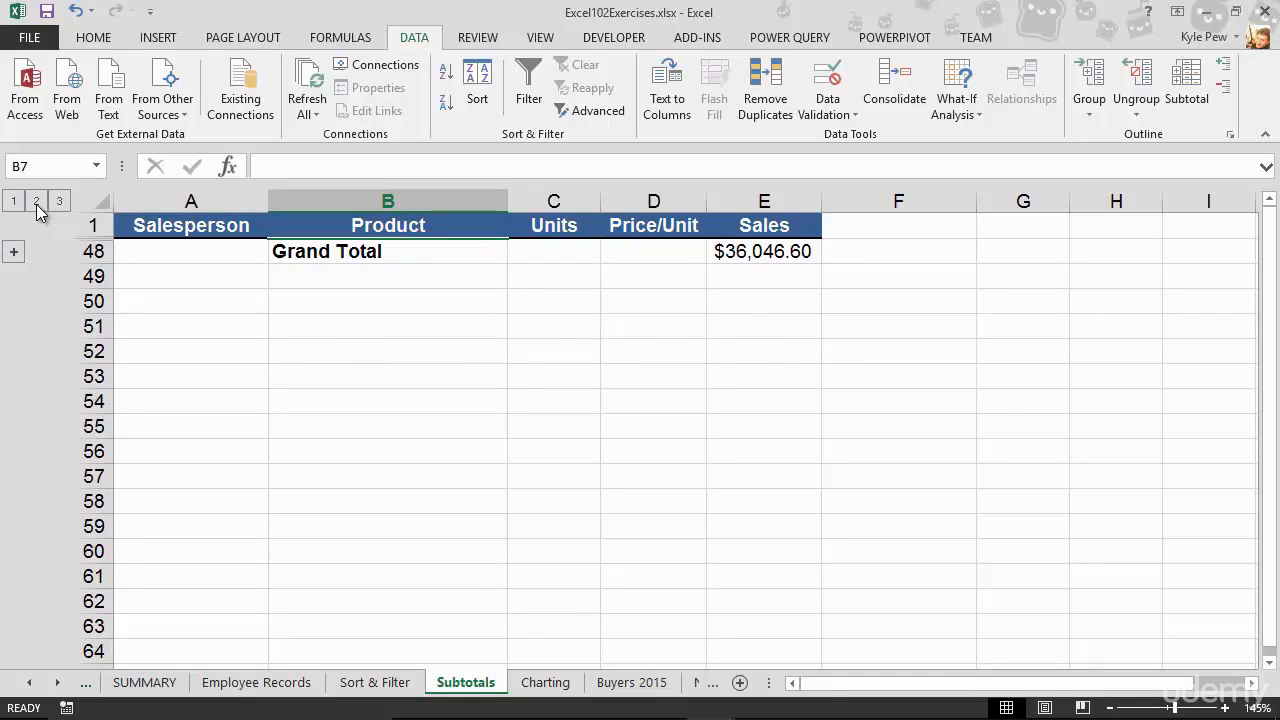
pyautogui.click(37, 204)
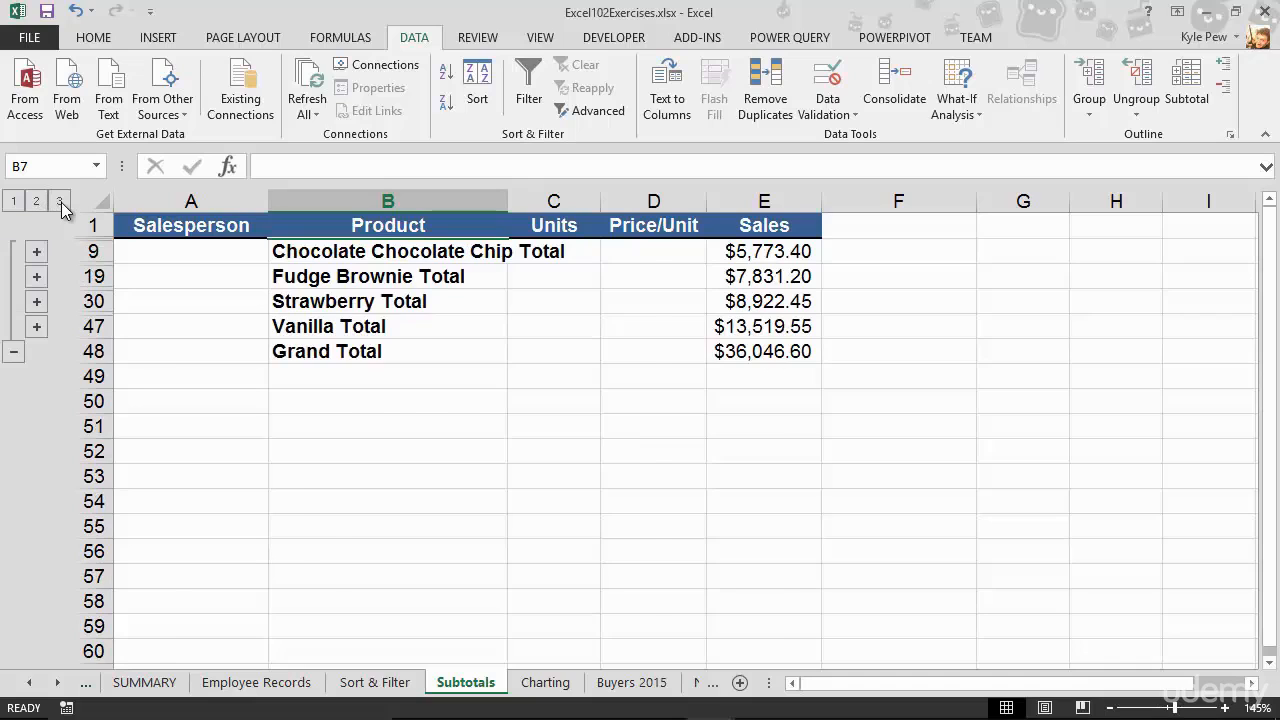
pyautogui.click(59, 202)
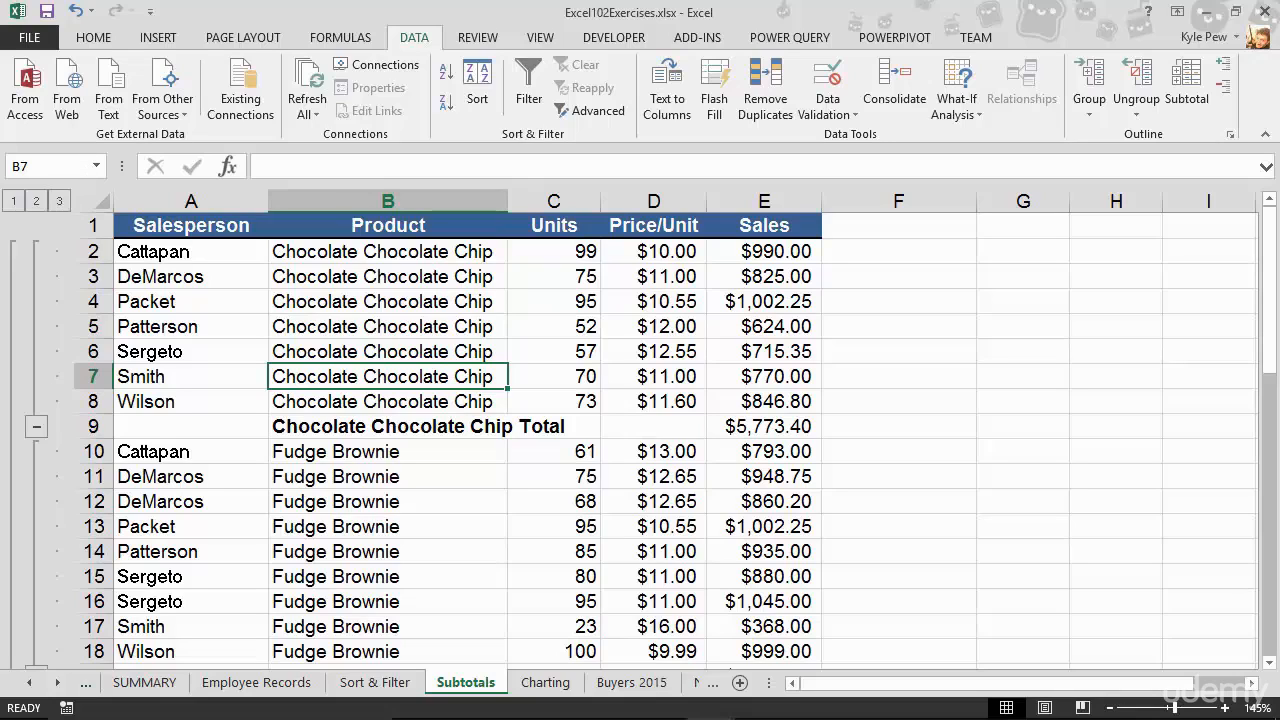
# - Collapse the Chocolate Chocolate Chip and Strawberry groups individually to their total rows
pyautogui.click(37, 431)
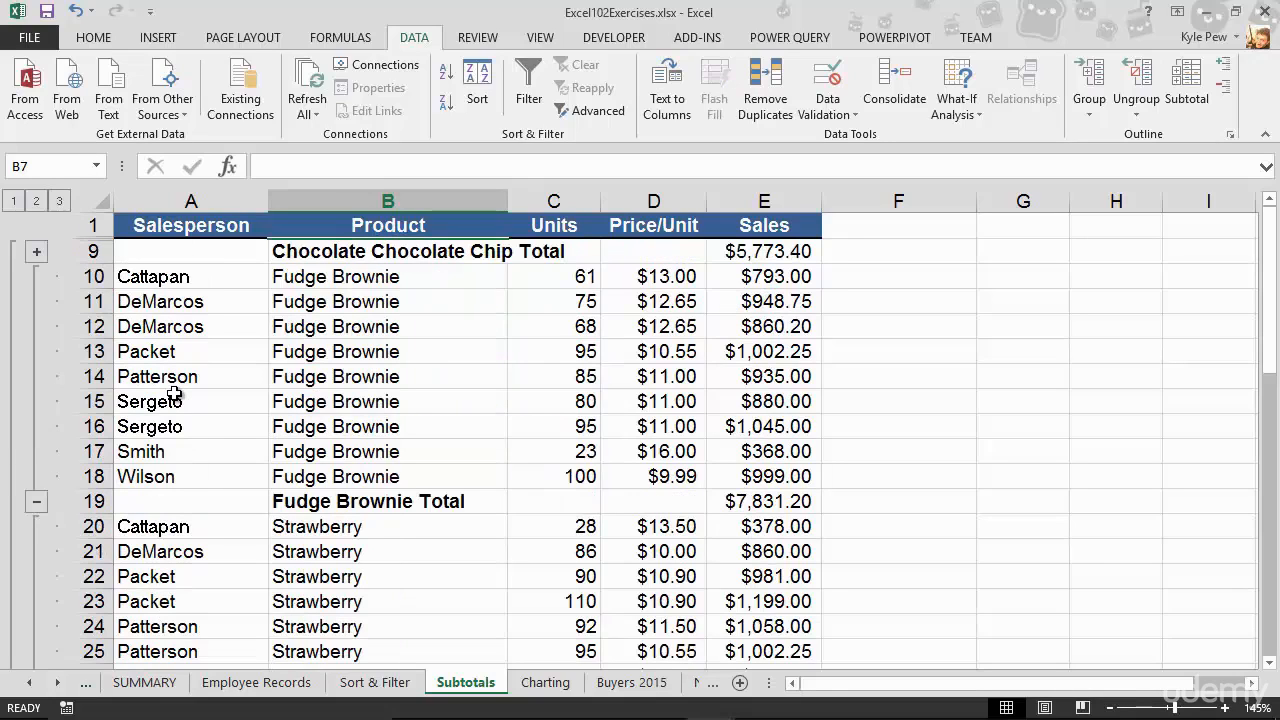
pyautogui.scroll(-3, 173, 395)
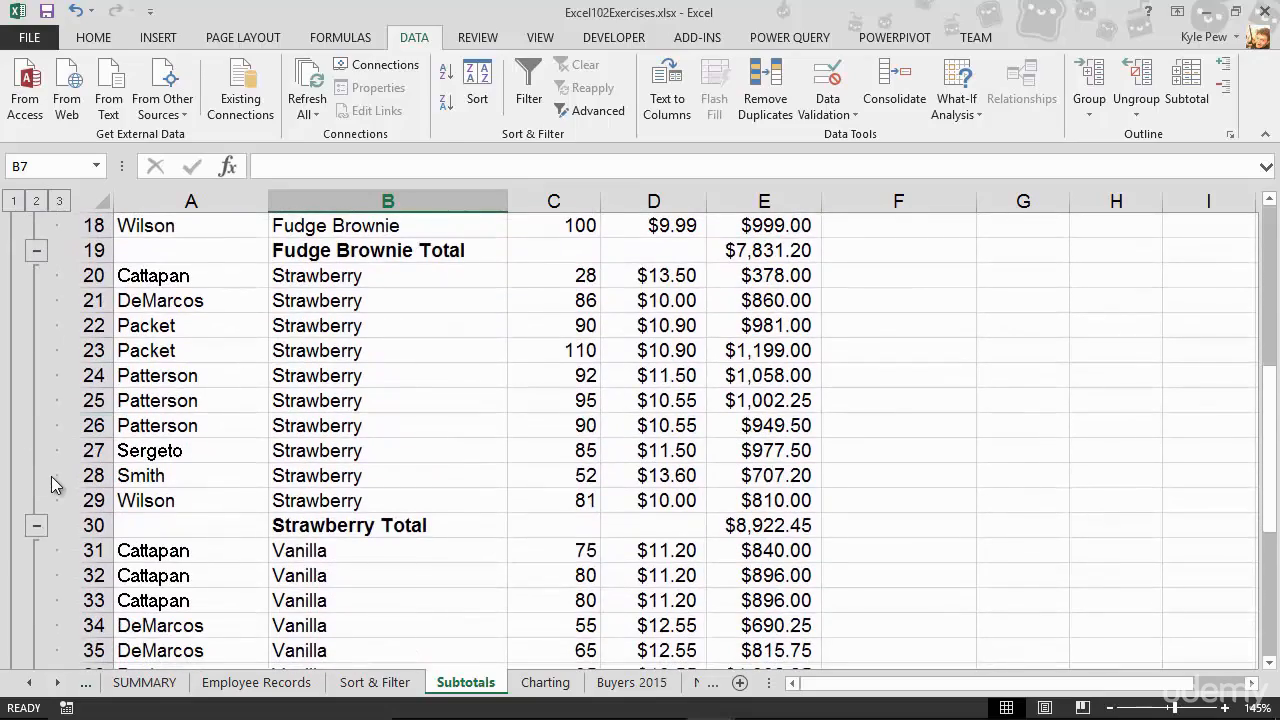
pyautogui.click(36, 530)
pyautogui.scroll(3, 229, 460)
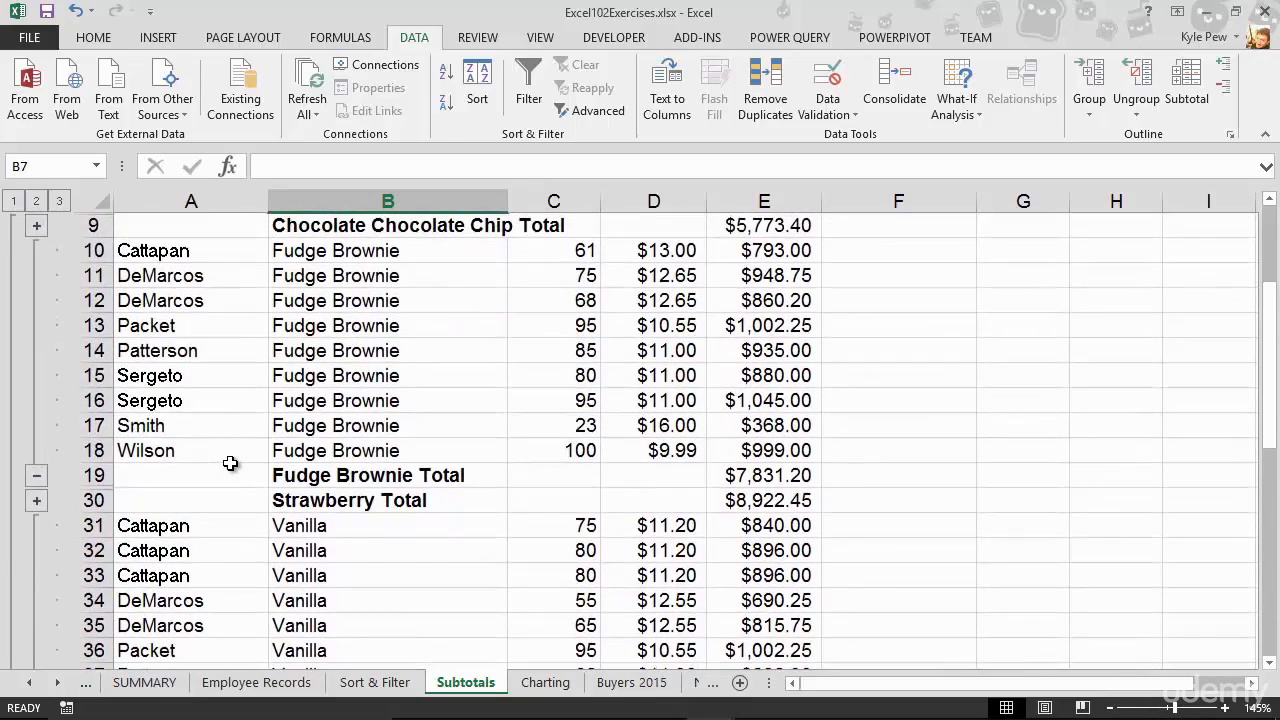